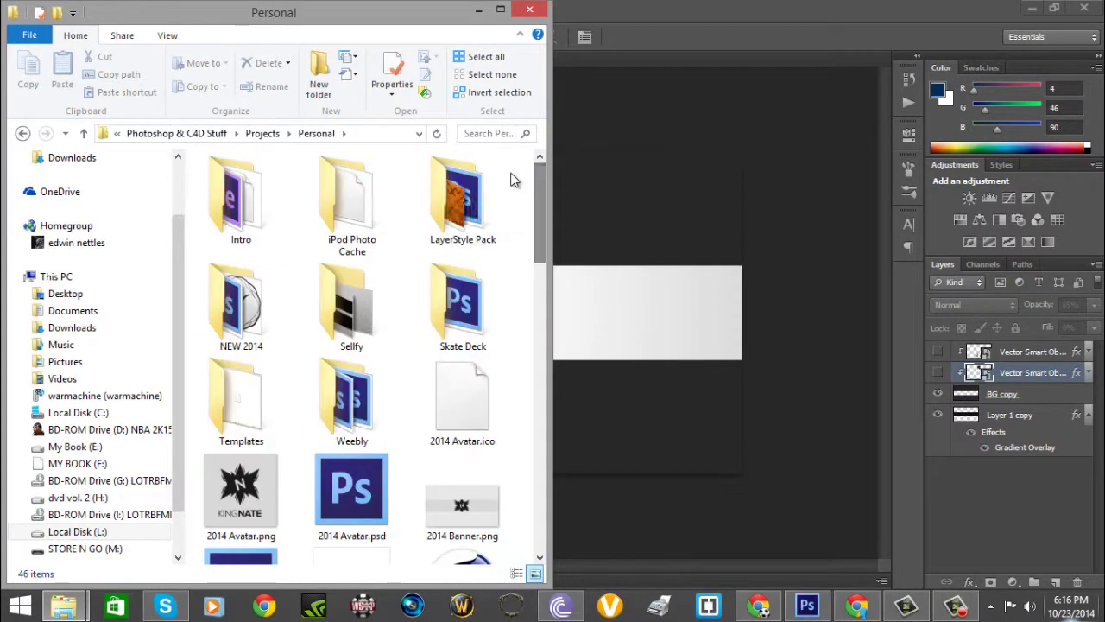
Step: Scroll the Naruto Banner folder in Explorer to find a Naruto render
scroll(526, 389, "down", 10)
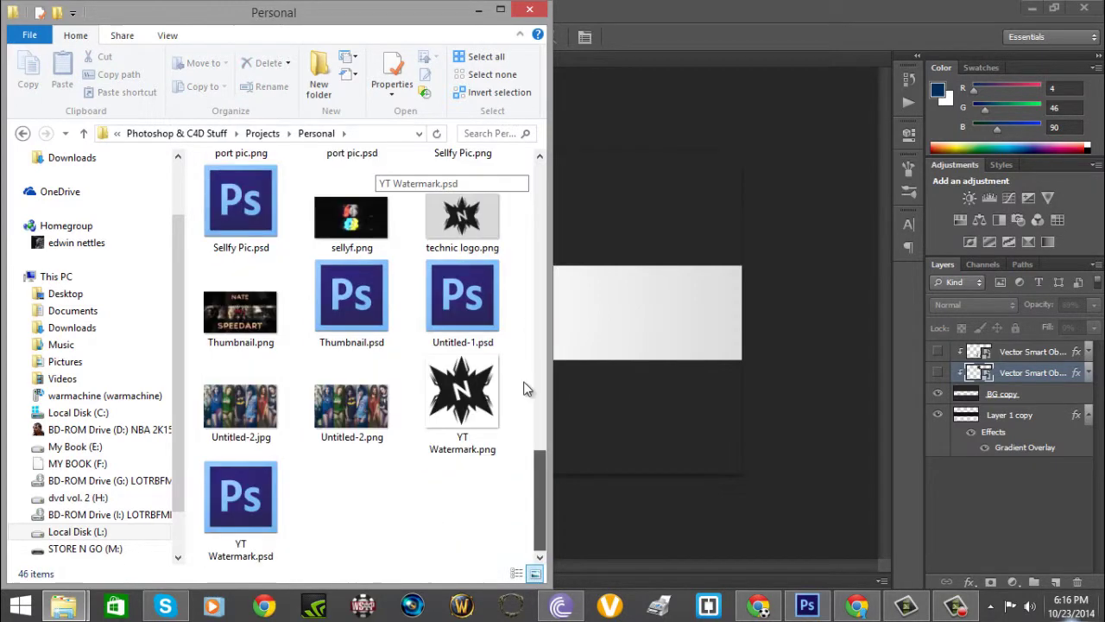
scroll(526, 389, "up", 10)
scroll(531, 217, "up", 1)
Step: Place the first Naruto render in the banner and move its layer below BG copy
left_click_drag(345, 483, 731, 97)
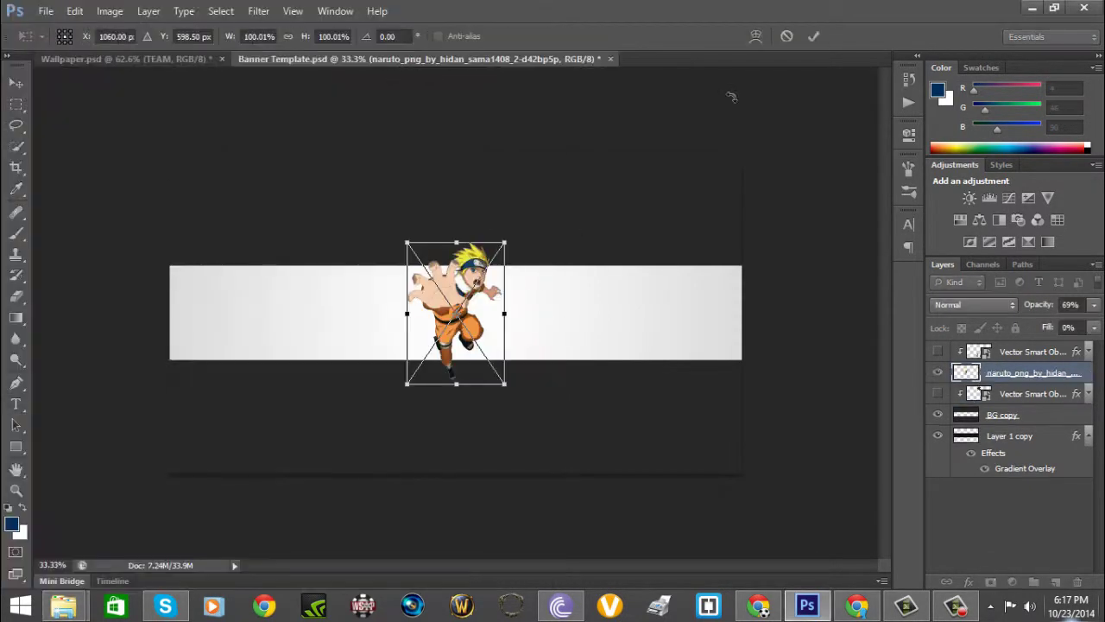
key("Return")
key("ctrl+1")
key("ctrl+bracketleft")
key("ctrl+bracketleft")
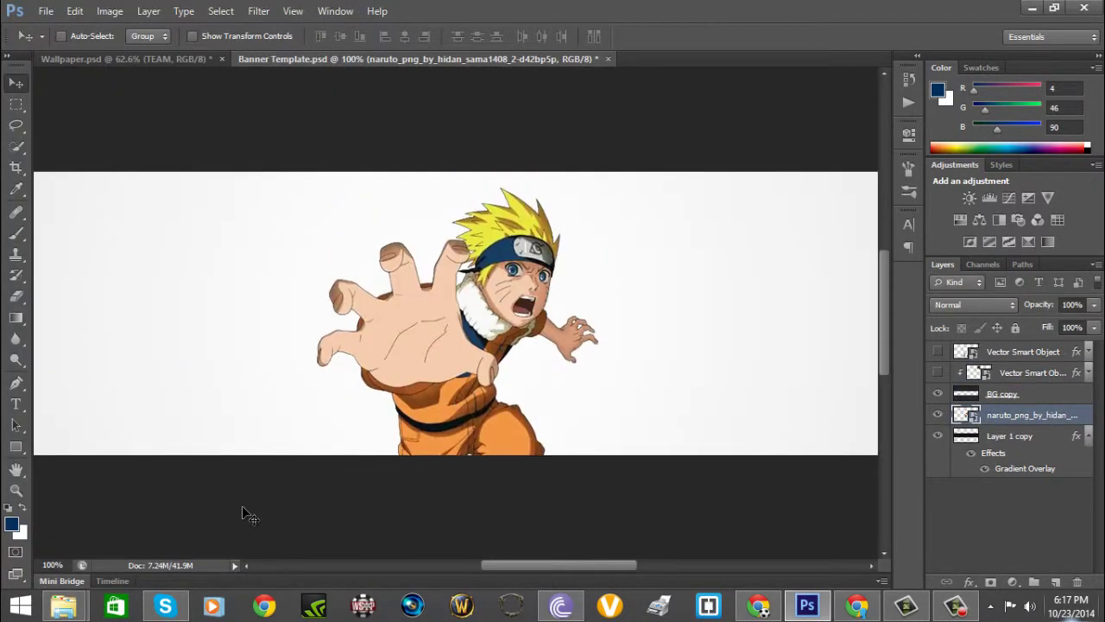
Step: Add the naruto 26 render and position it on the banner's left
left_click(105, 524)
left_click_drag(239, 469, 610, 310)
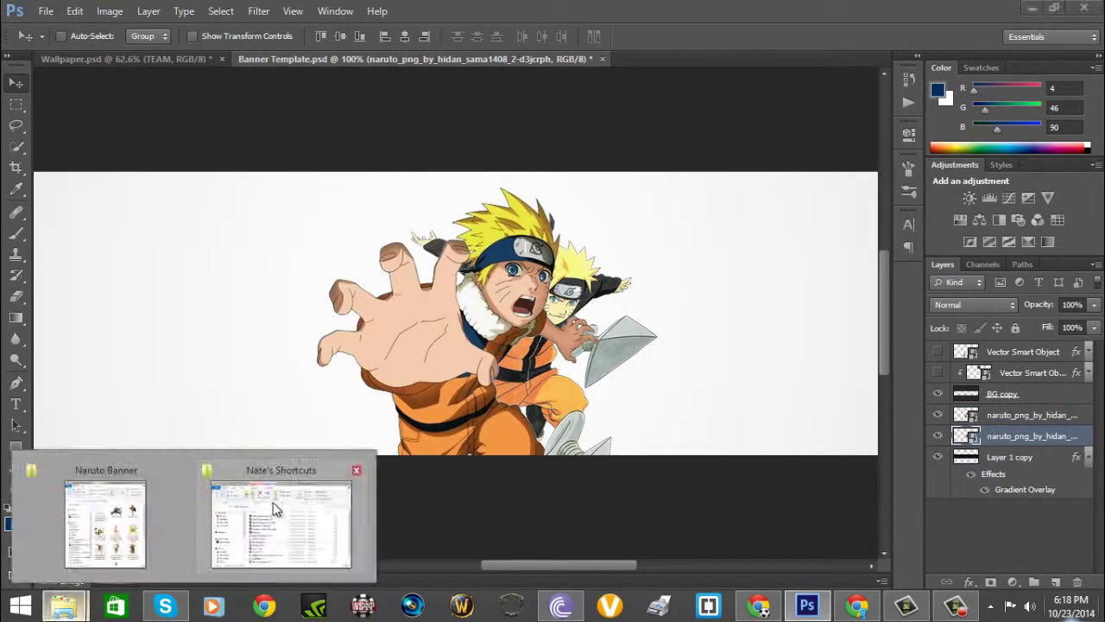
mouse_move(274, 509)
left_mouse_down()
mouse_move(321, 466)
mouse_move(308, 395)
left_mouse_up()
key("Escape")
mouse_move(140, 527)
left_mouse_down()
mouse_move(604, 173)
mouse_move(356, 362)
left_mouse_up()
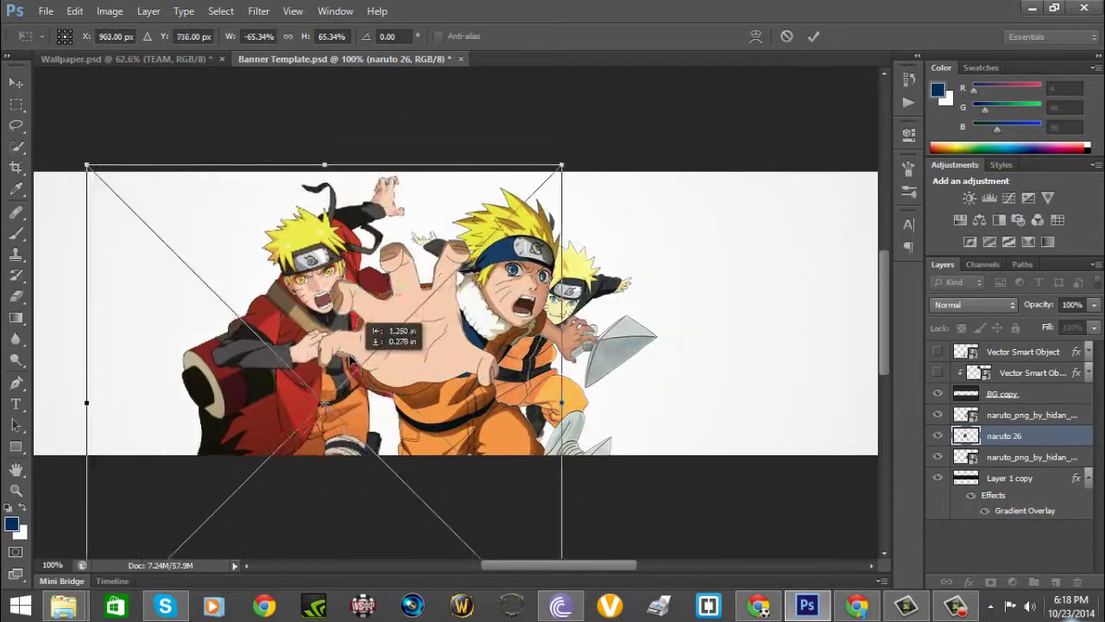
key("Return")
Step: Add the bijuu render and centre the glowing Naruto on the banner
left_click(105, 525)
left_click_drag(241, 345, 518, 302)
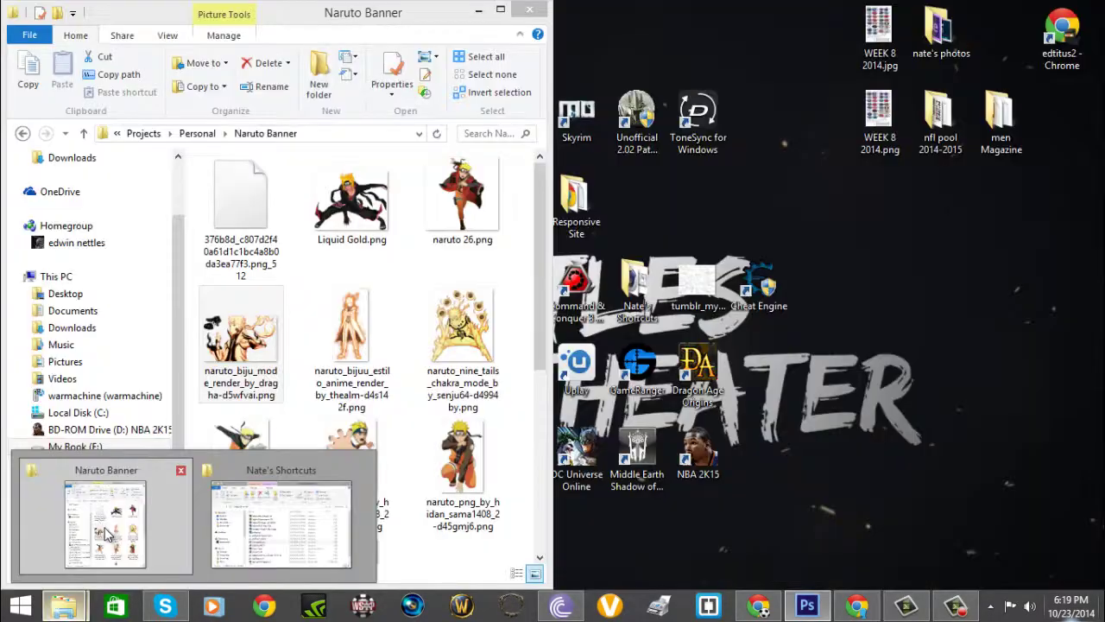
key("alt+Tab")
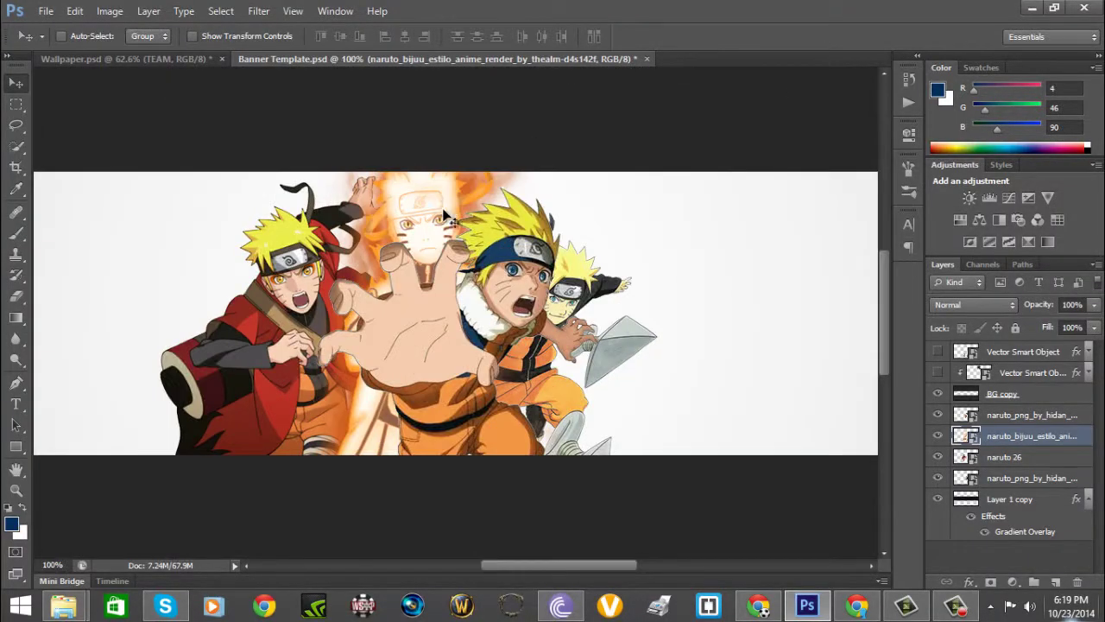
left_click_drag(384, 282, 406, 298)
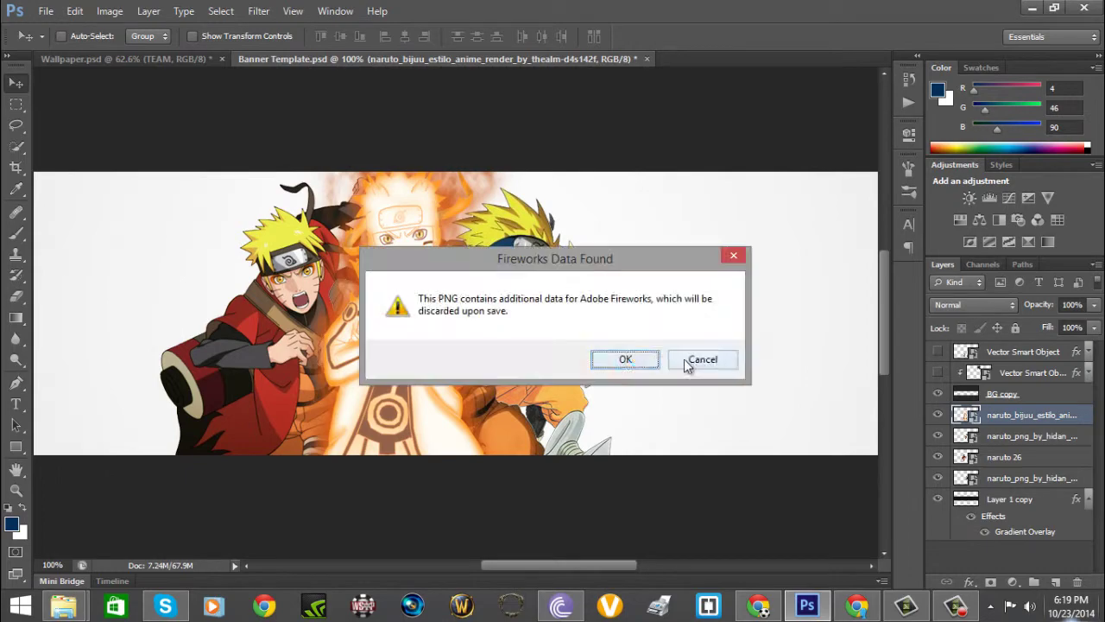
left_click(623, 357)
Step: Resize and horizontally flip the toad-riding render, placing it on the left side
left_click_drag(322, 112, 662, 164)
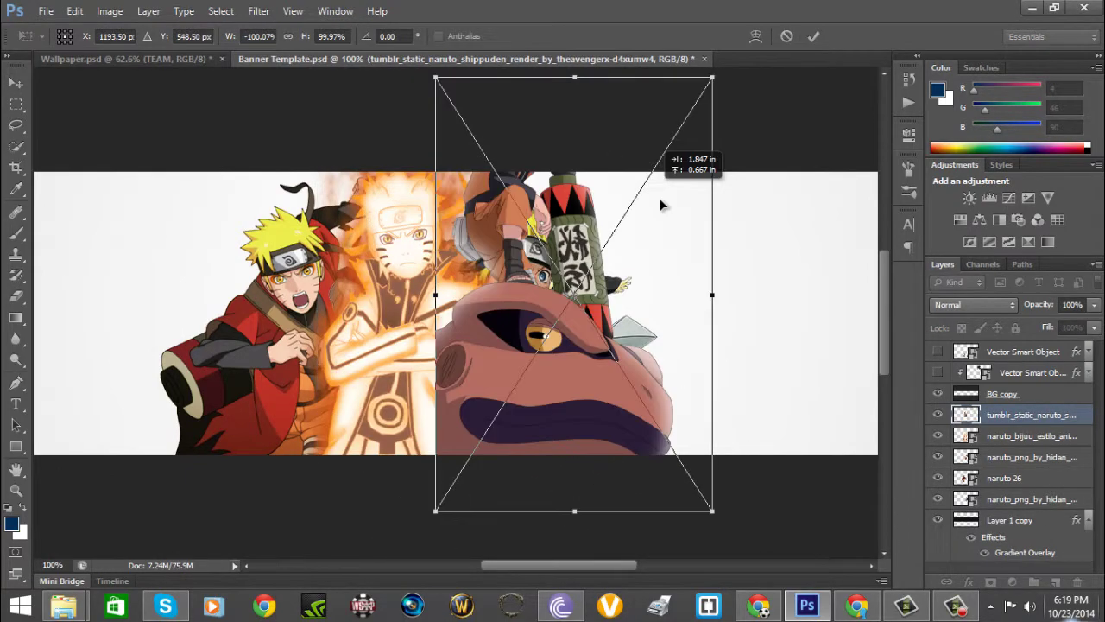
right_click(614, 304)
left_click(663, 525)
key("Return")
left_click_drag(605, 371, 180, 239)
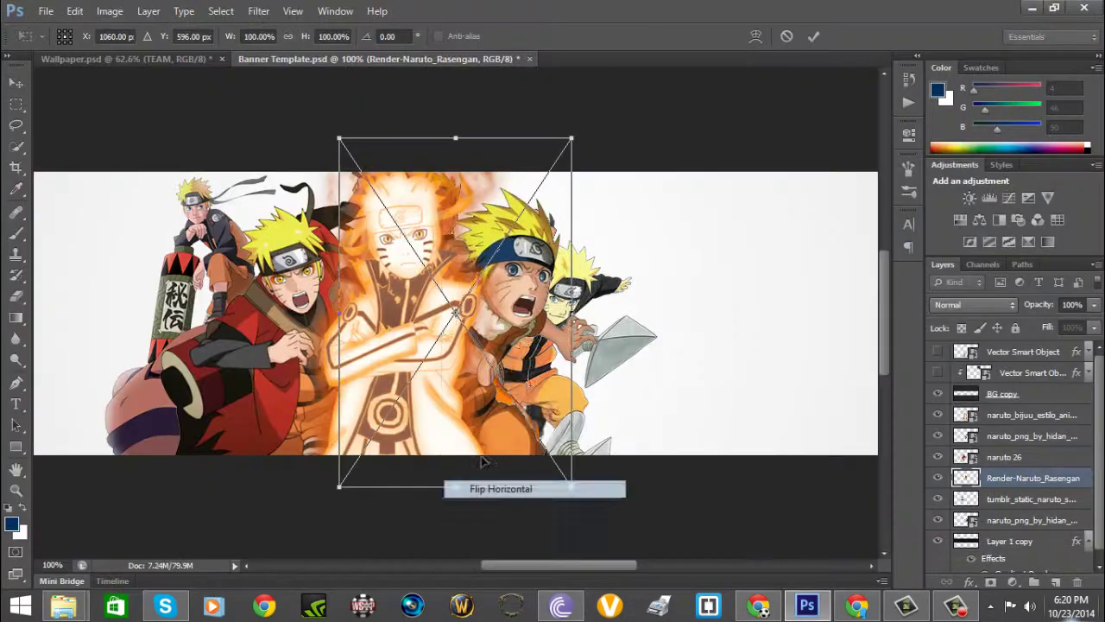
Step: Position the Rasengan render and the HD render toward the lower right
key("Return")
mouse_move(637, 383)
left_mouse_down()
mouse_move(689, 428)
mouse_move(713, 427)
left_mouse_up()
left_click_drag(570, 345, 595, 398)
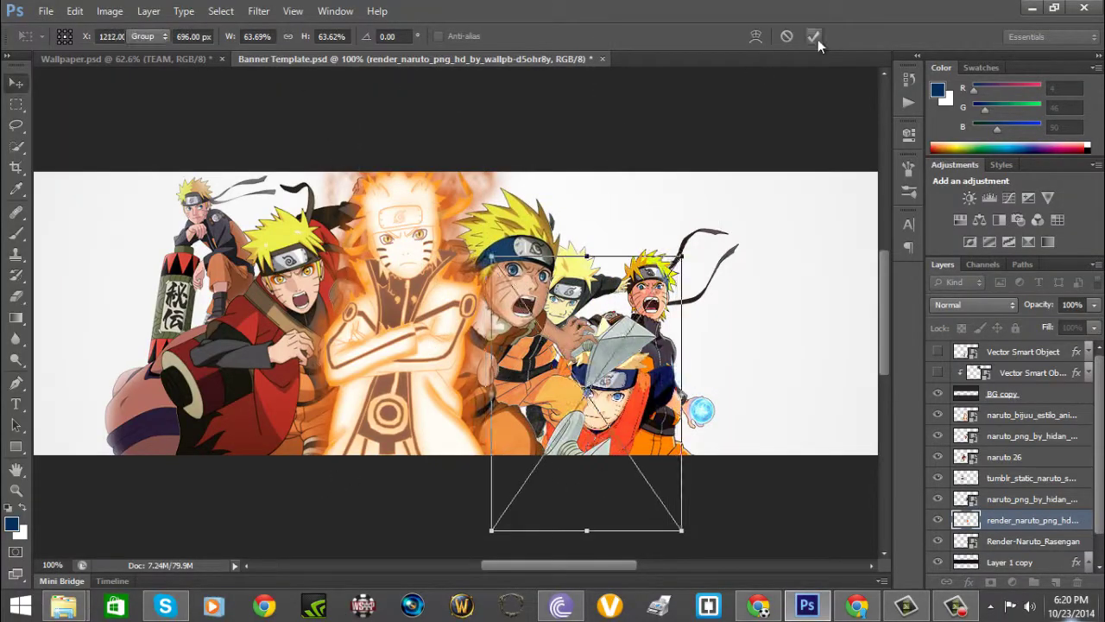
key("Return")
Step: Add the hokage Naruto render and group all render layers into Group 1
left_click(63, 604)
mouse_move(345, 337)
left_mouse_down()
mouse_move(535, 328)
mouse_move(590, 191)
left_mouse_up()
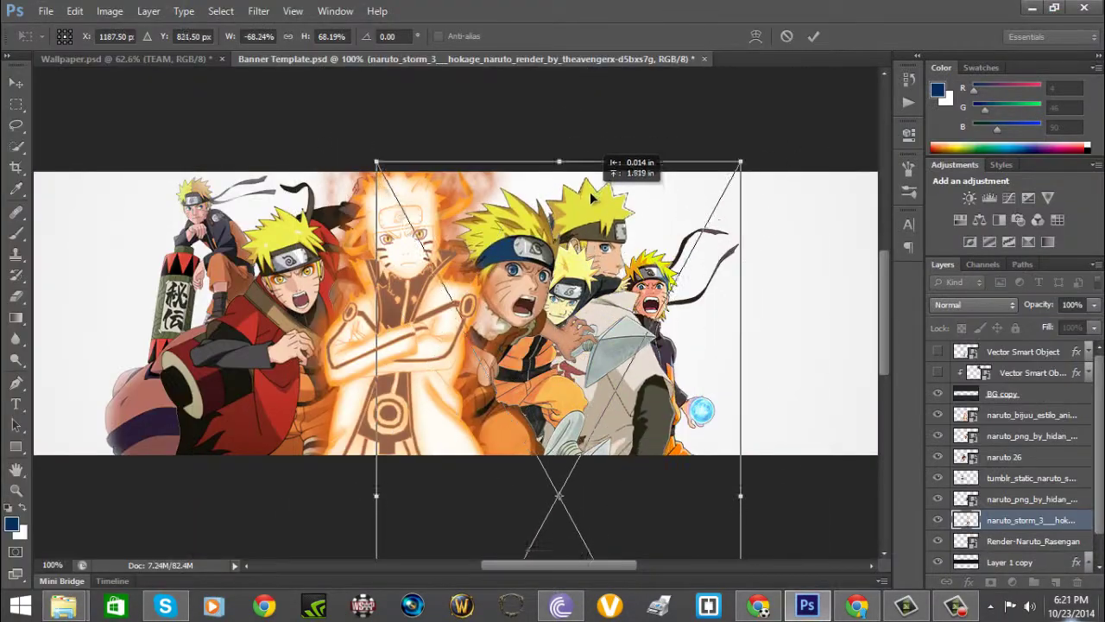
key("Return")
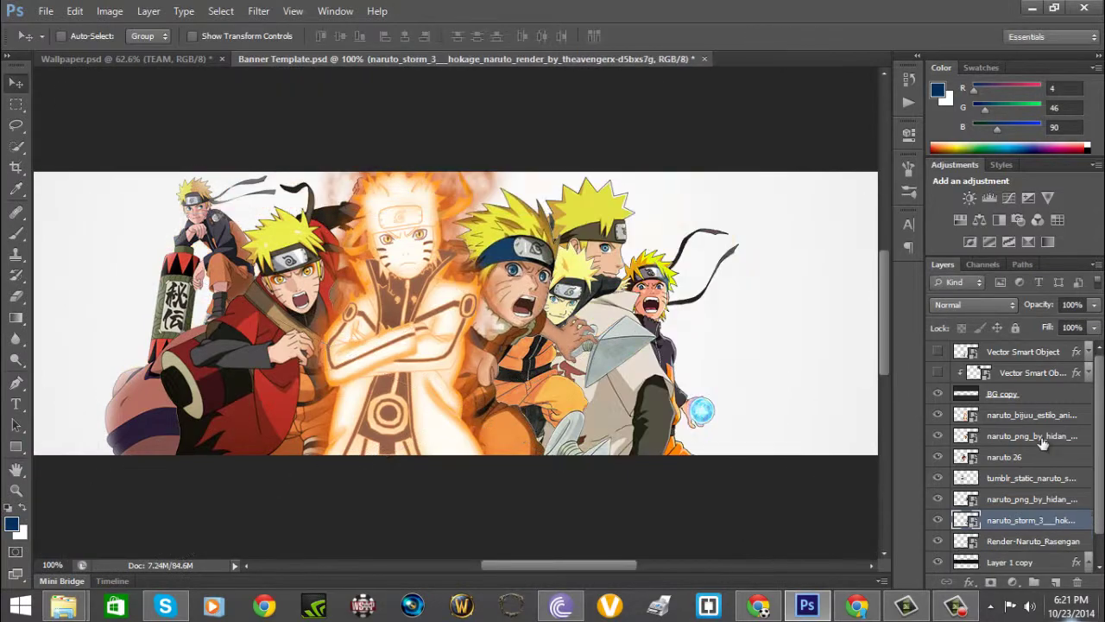
key("ctrl+g")
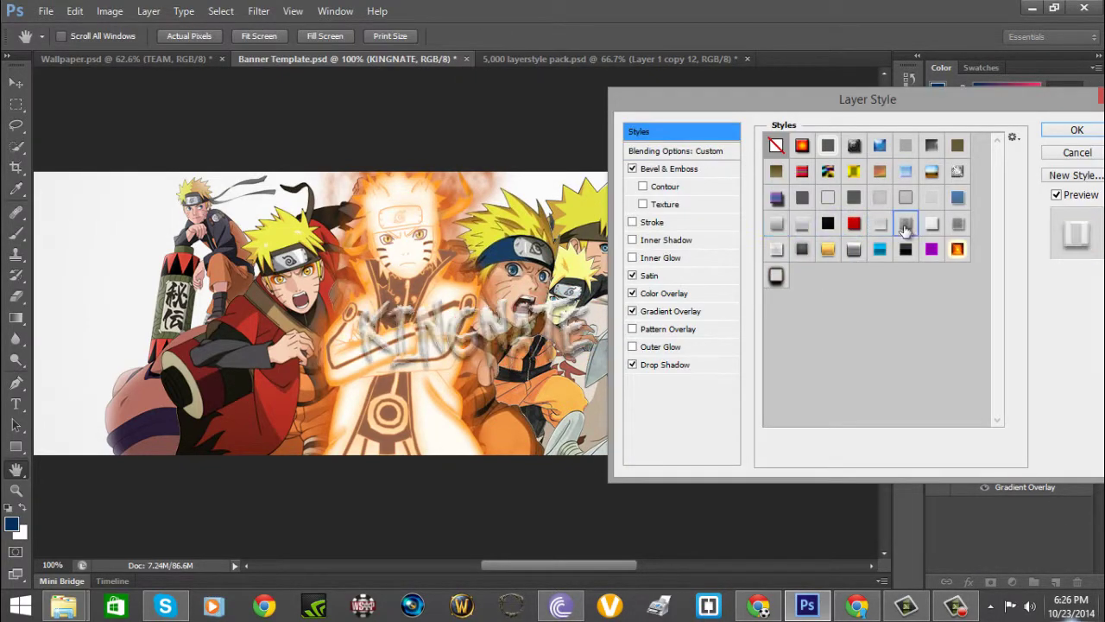
Step: Review the text style's inner glow and nudge the Naruto renders right
left_click(639, 257)
key("Return")
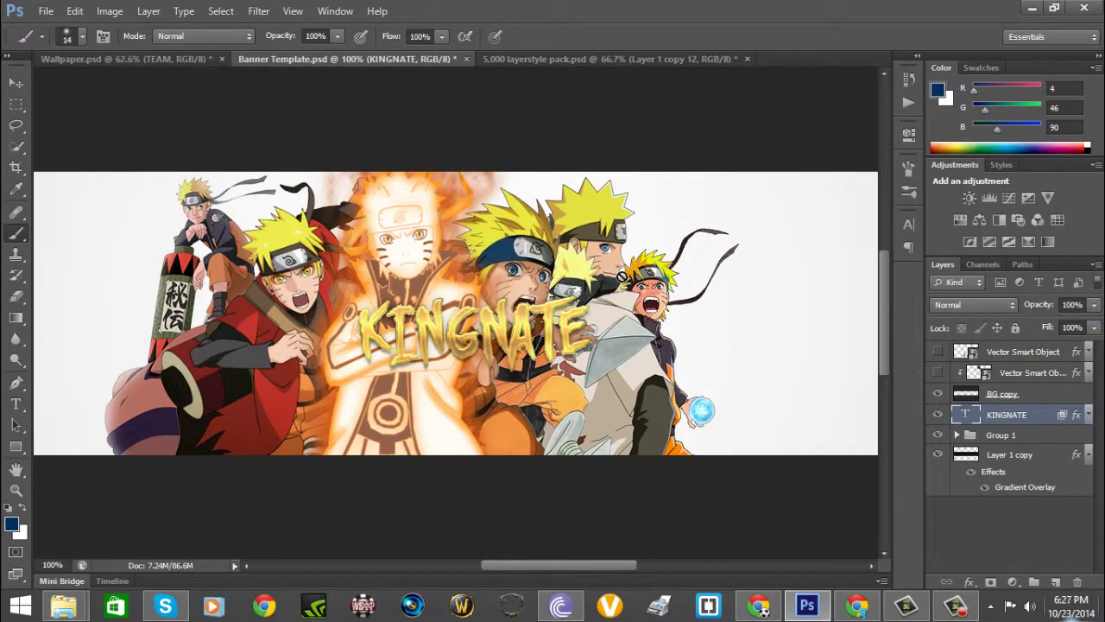
key("shift+Right")
key("shift+Right")
key("shift+Right")
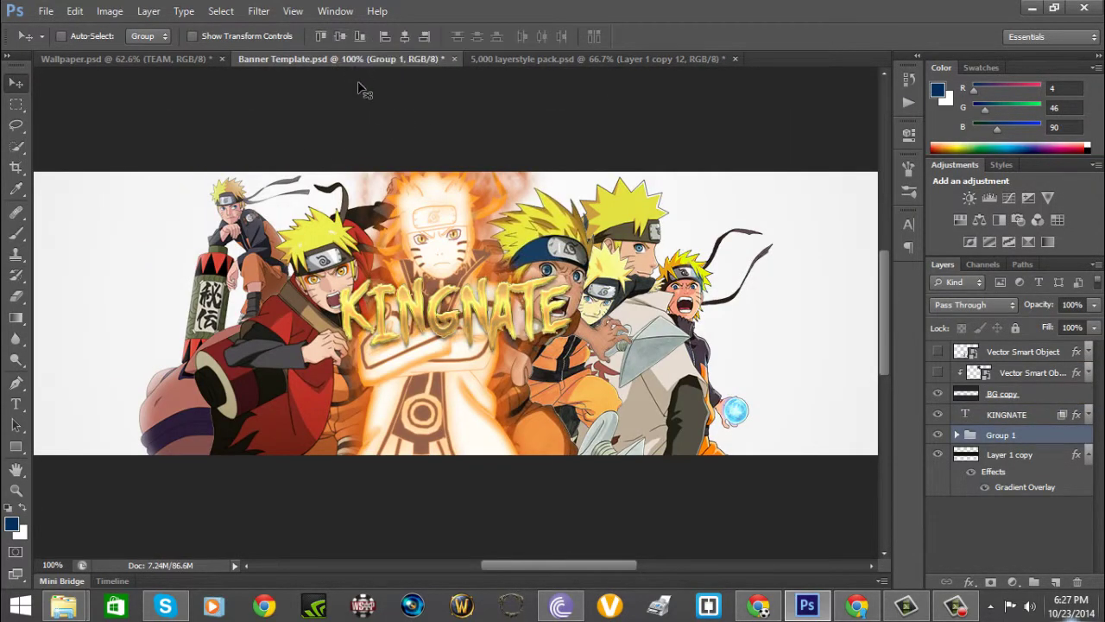
Step: Apply the metallic silver Style 16 to the KINGNATE text layer
double_click(1045, 424)
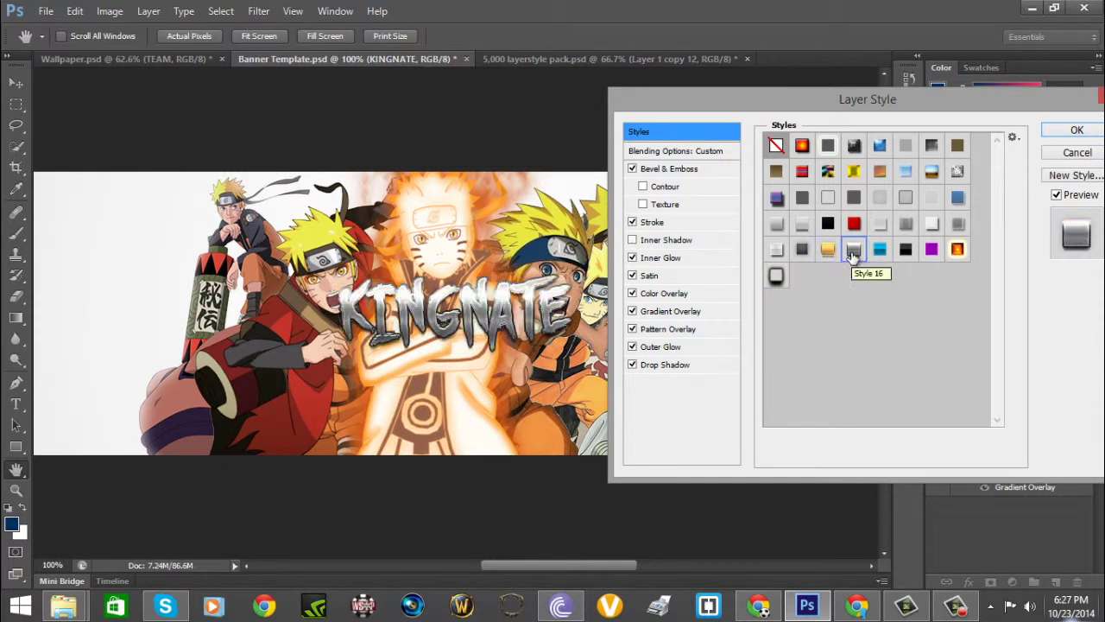
left_click(1060, 131)
key("b")
right_click(462, 285)
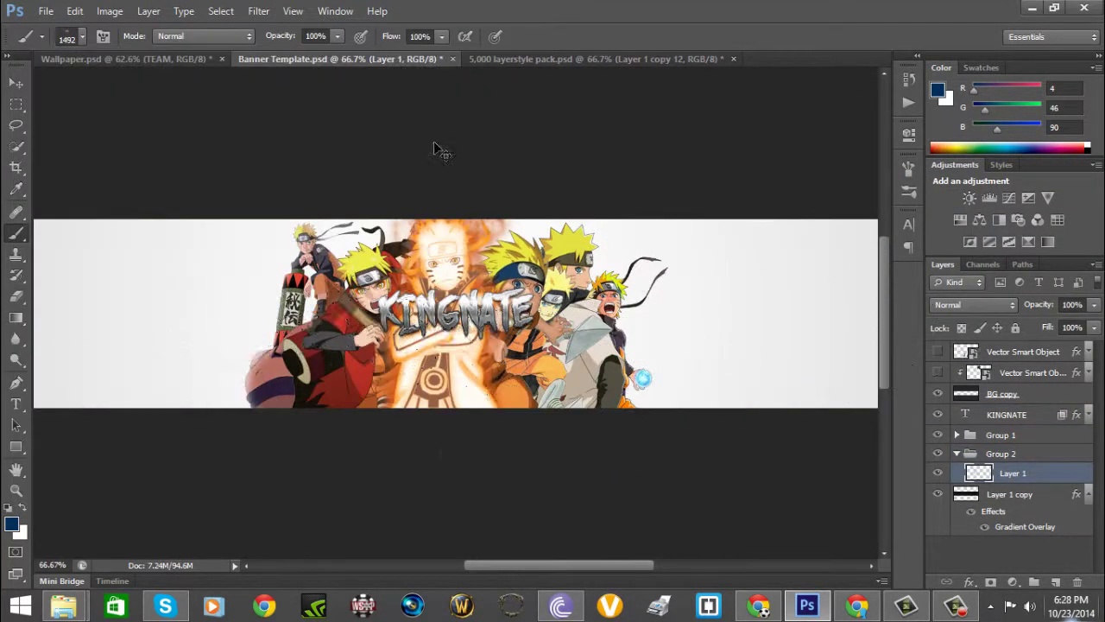
Step: Render Clouds on the grunge-painted Layer 1 and fade it to 16% fill
left_click(82, 36)
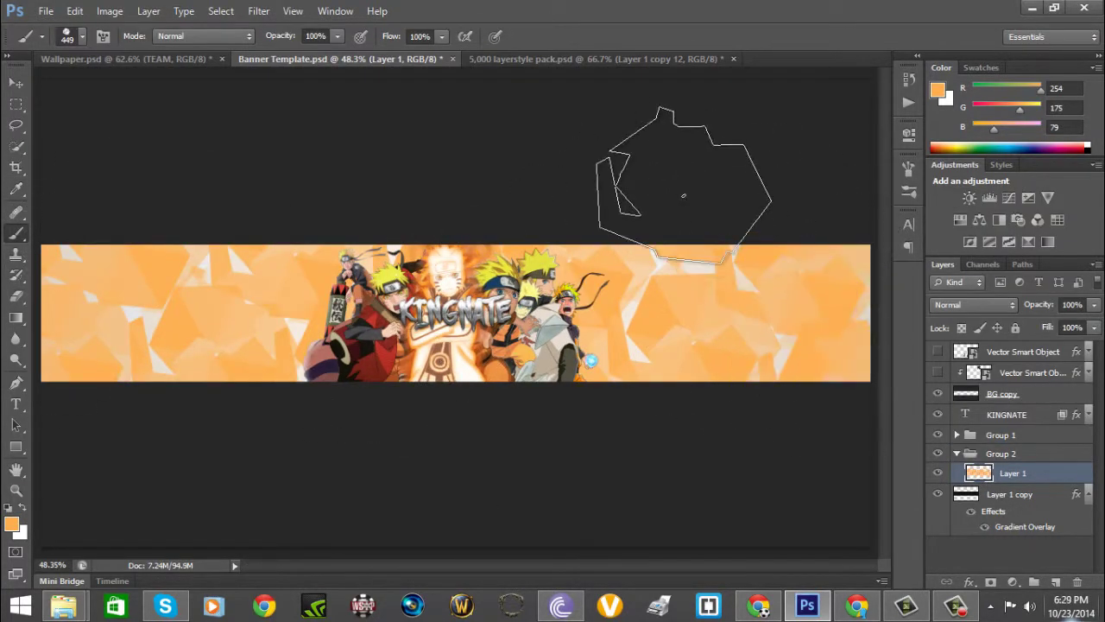
left_click_drag(1047, 327, 970, 326)
left_click(258, 11)
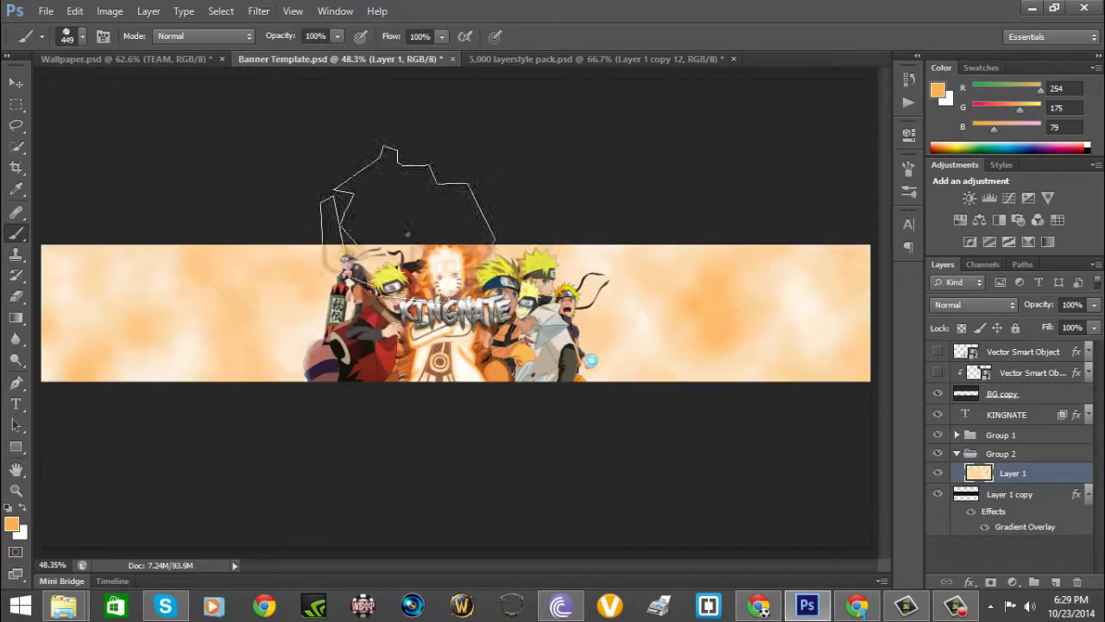
left_click_drag(1048, 327, 951, 324)
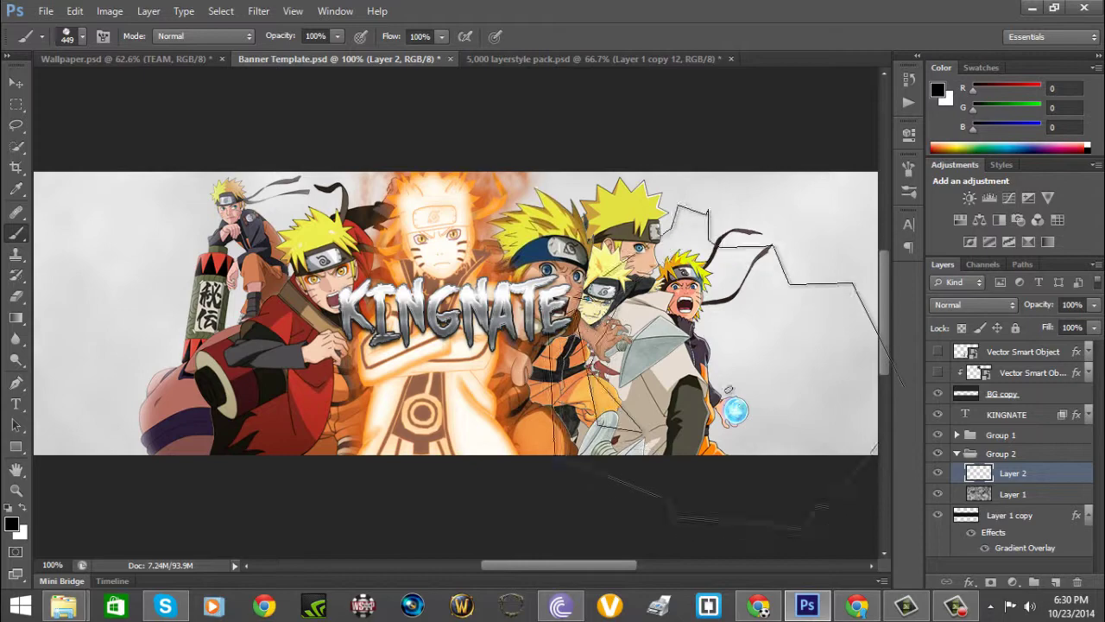
Step: Choose a grunge brush preset for the white texture layer
left_click(82, 36)
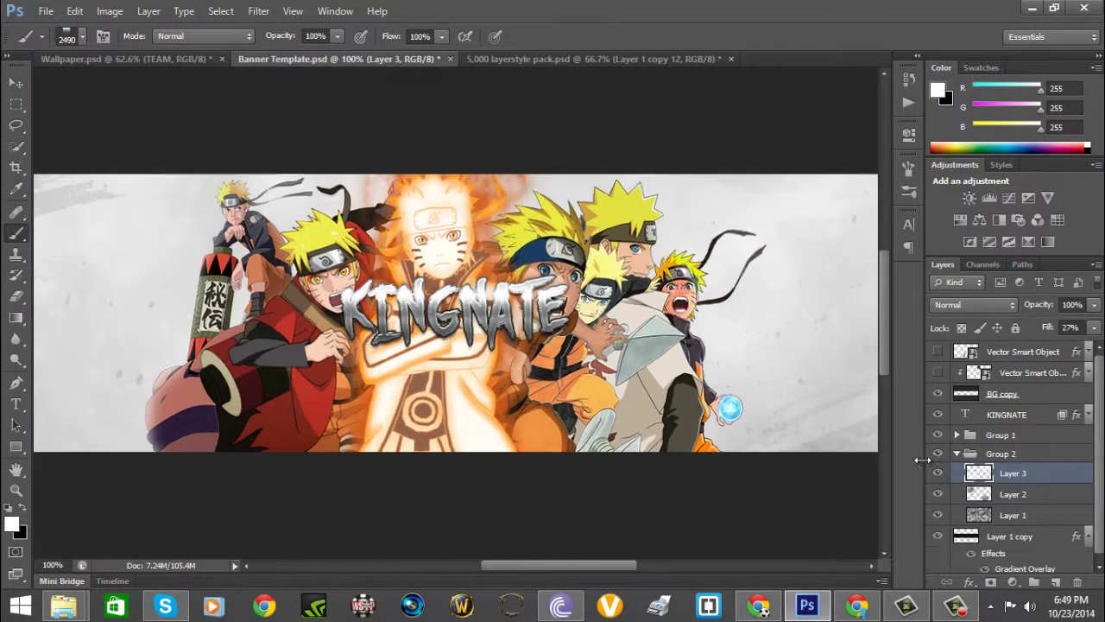
Step: Stamp a large dark grunge mark with the 694 px brush and lower its fill
key("ctrl+1")
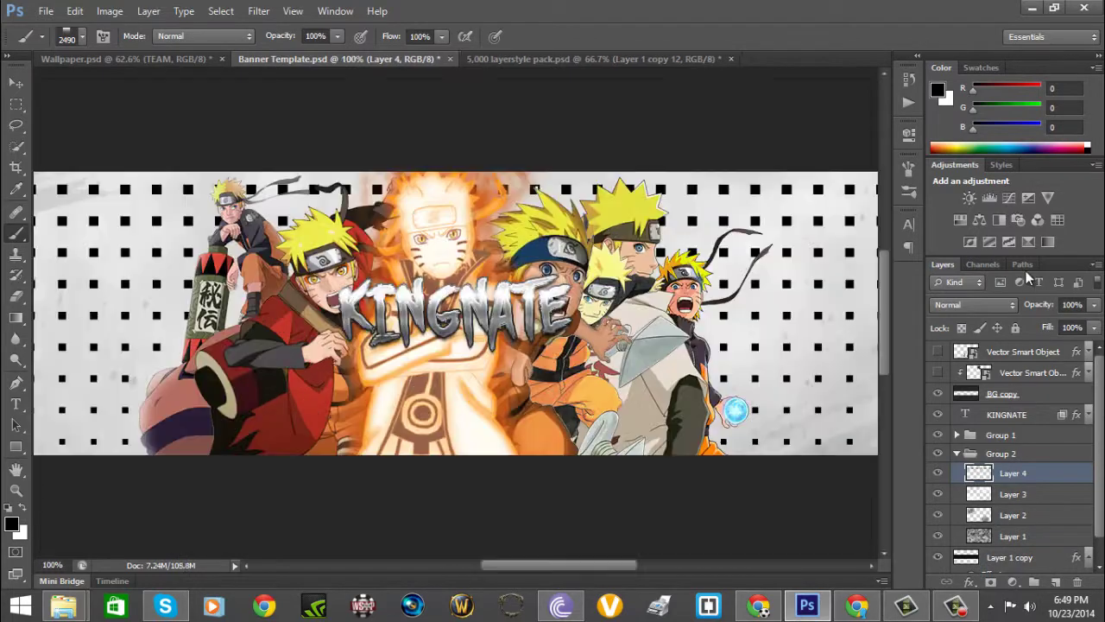
right_click(127, 269)
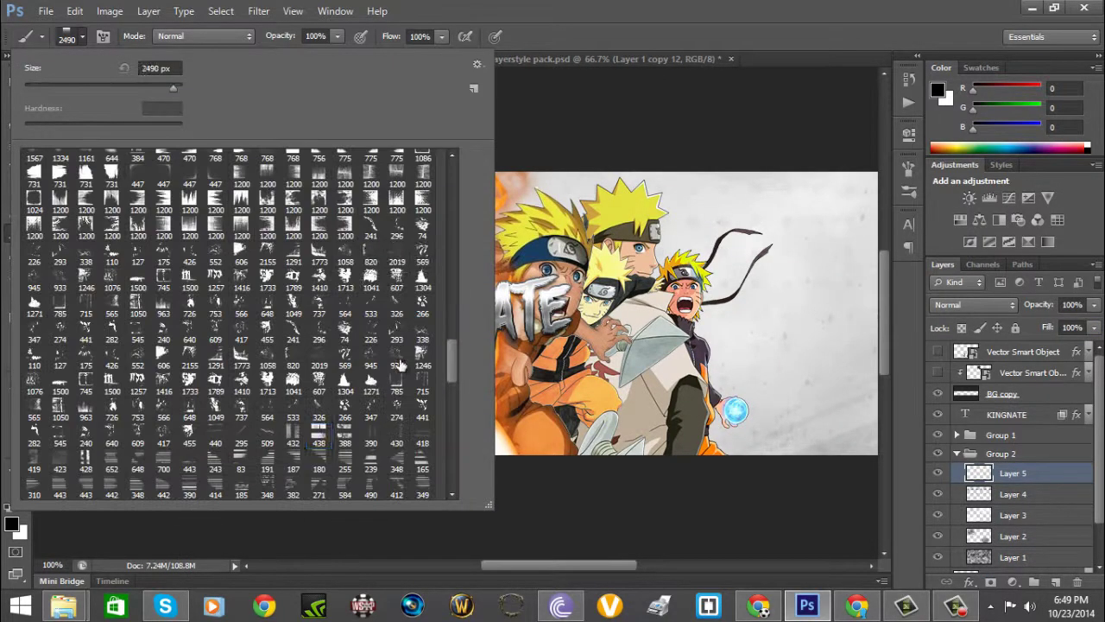
double_click(397, 282)
right_click(127, 268)
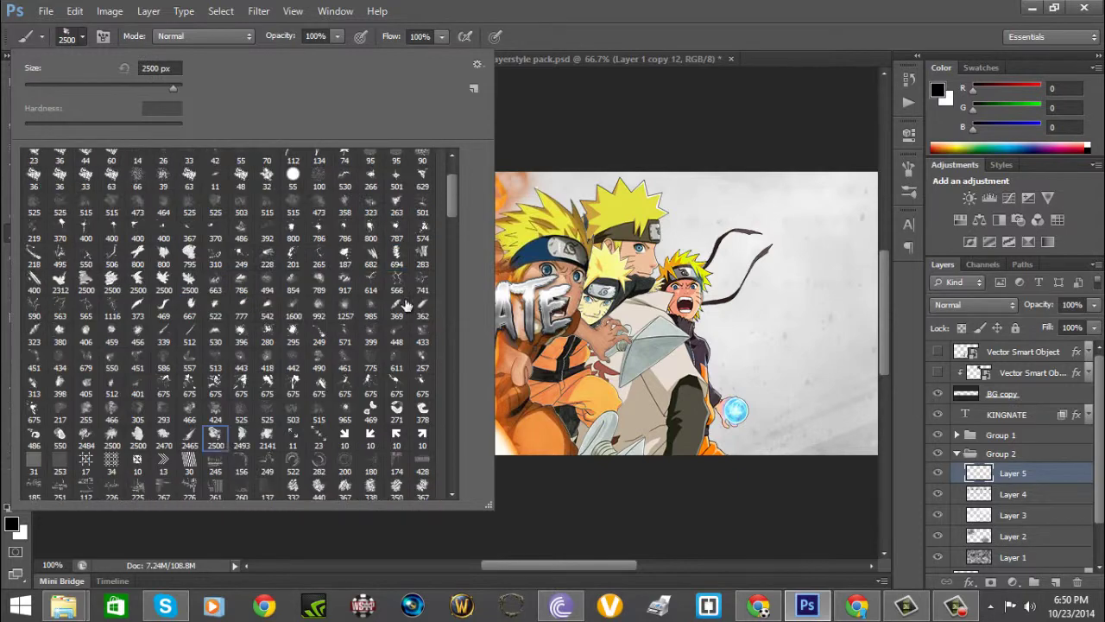
double_click(268, 420)
left_click(734, 242)
left_click_drag(1047, 327, 983, 337)
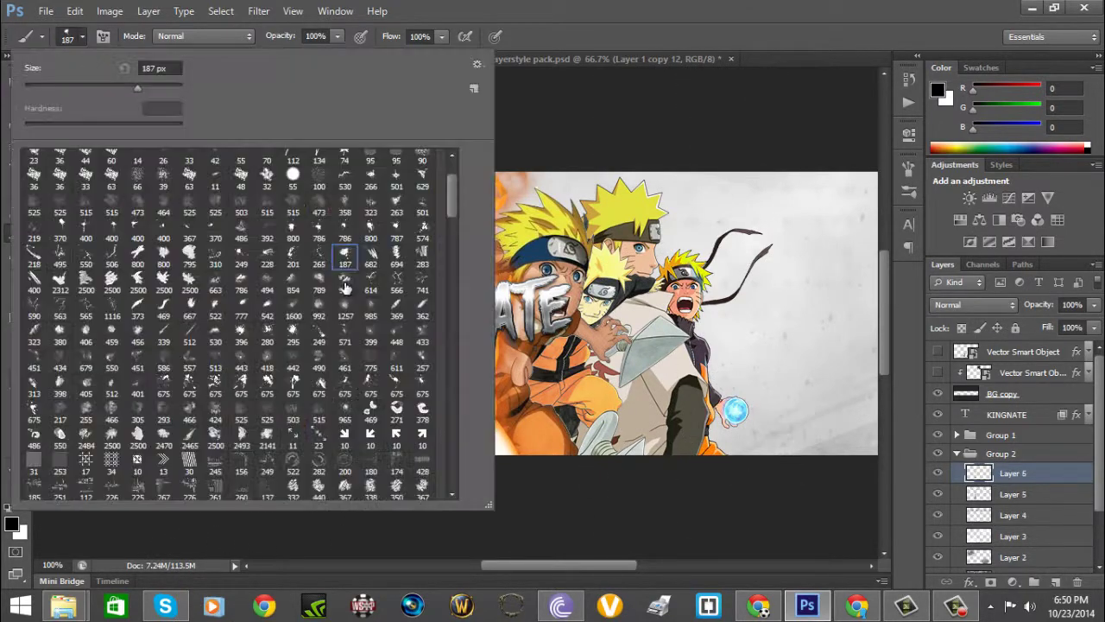
Step: Paint a dark grunge stroke on a new layer, flipped and rotated about 33°
left_click(752, 414)
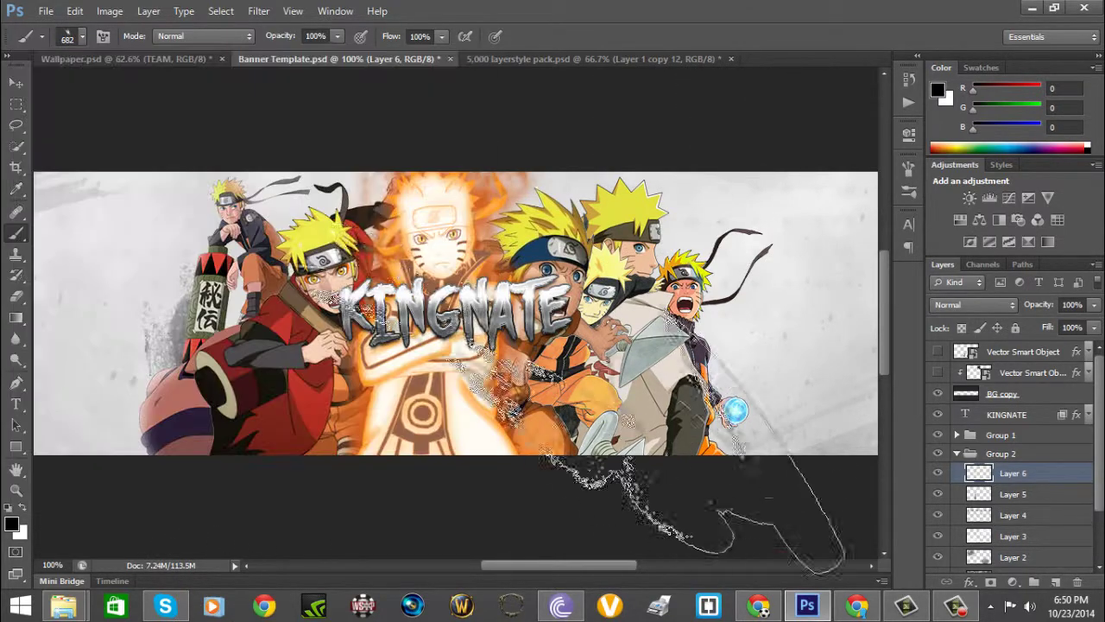
key("ctrl+t")
right_click(621, 278)
left_click(683, 526)
scroll(607, 339, "right", 3)
right_click(607, 339)
left_click(661, 494)
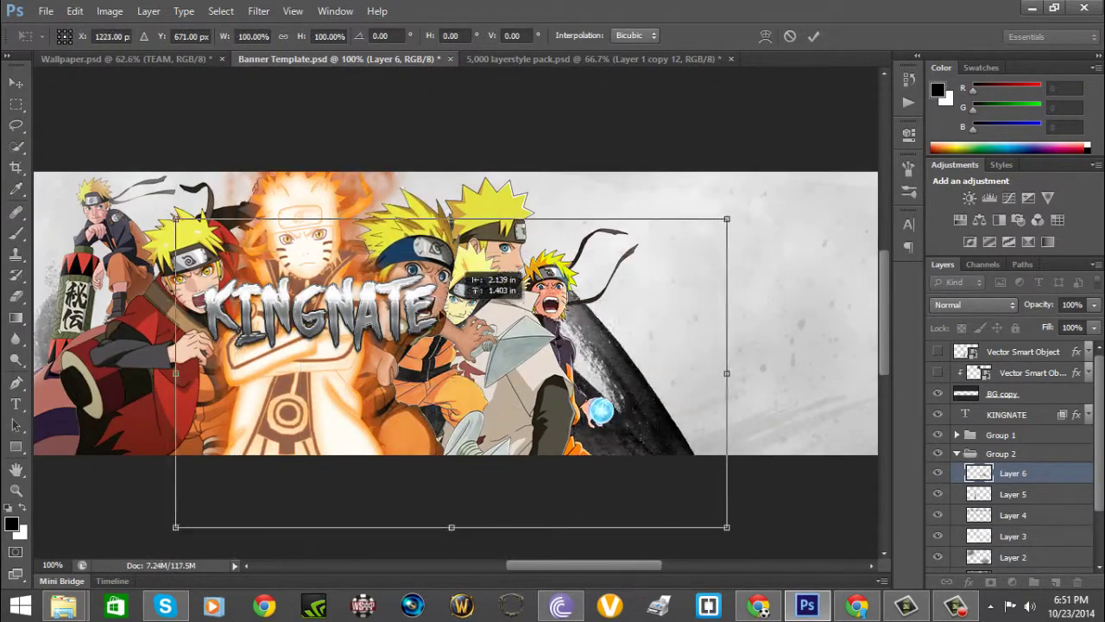
left_click_drag(481, 309, 568, 288)
key("Return")
Step: Add a new layer with white as the colour and the 218 px brush
key("b")
key("ctrl+shift+alt+n")
key("ctrl+0")
left_click(62, 35)
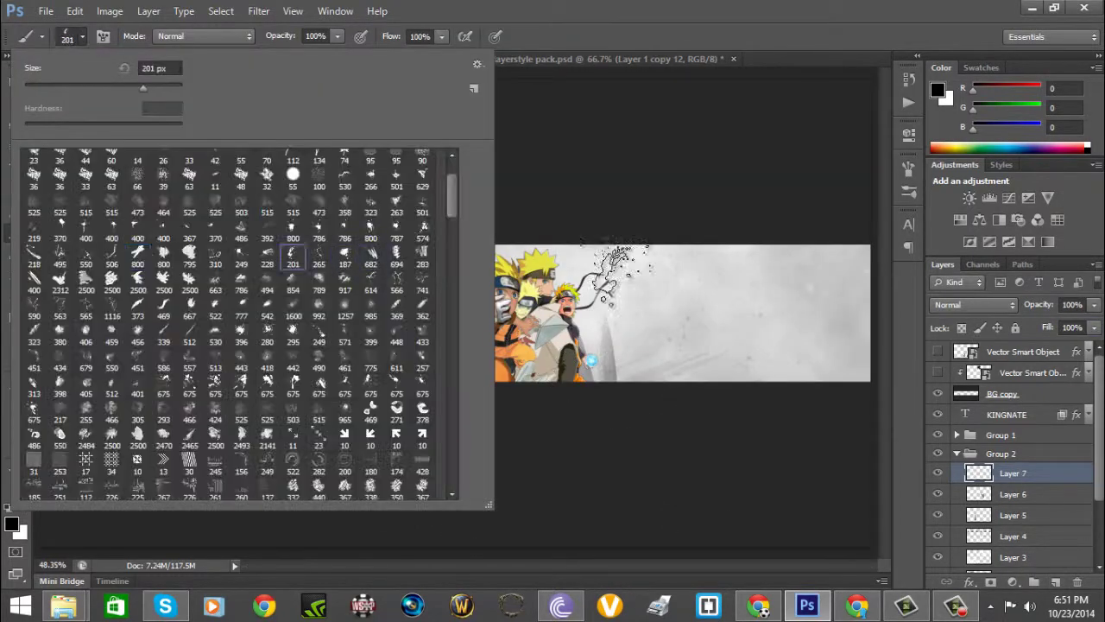
left_click(24, 507)
double_click(16, 490)
left_click(67, 35)
Step: Stamp the Naruto-shaped brush on the left and black splatter on the right
left_click(34, 257)
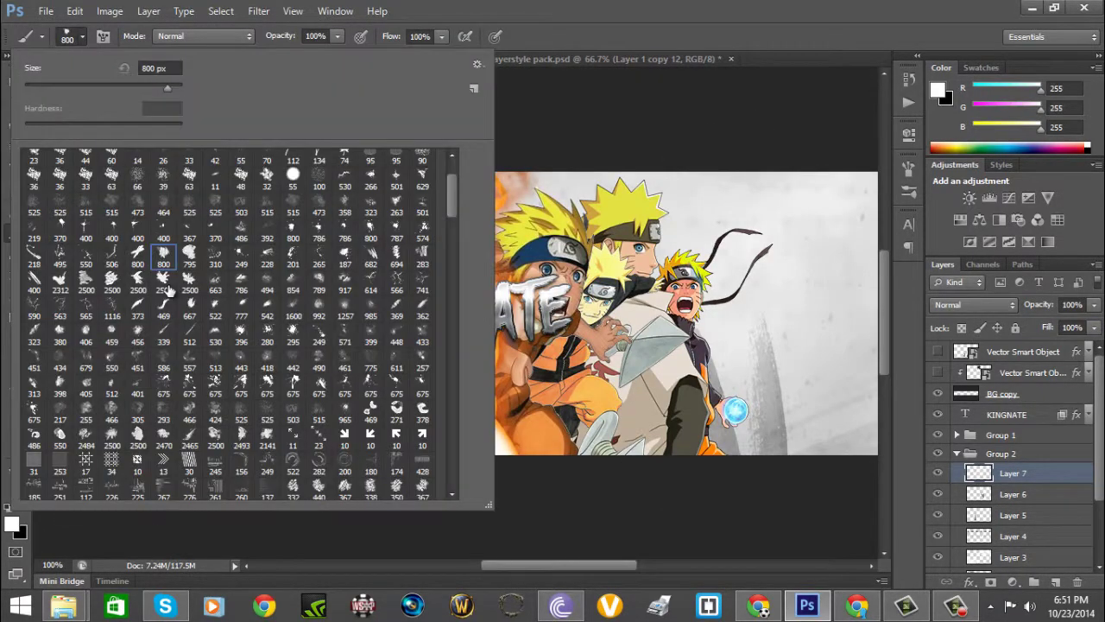
double_click(86, 229)
left_click(245, 334)
key("ctrl+t")
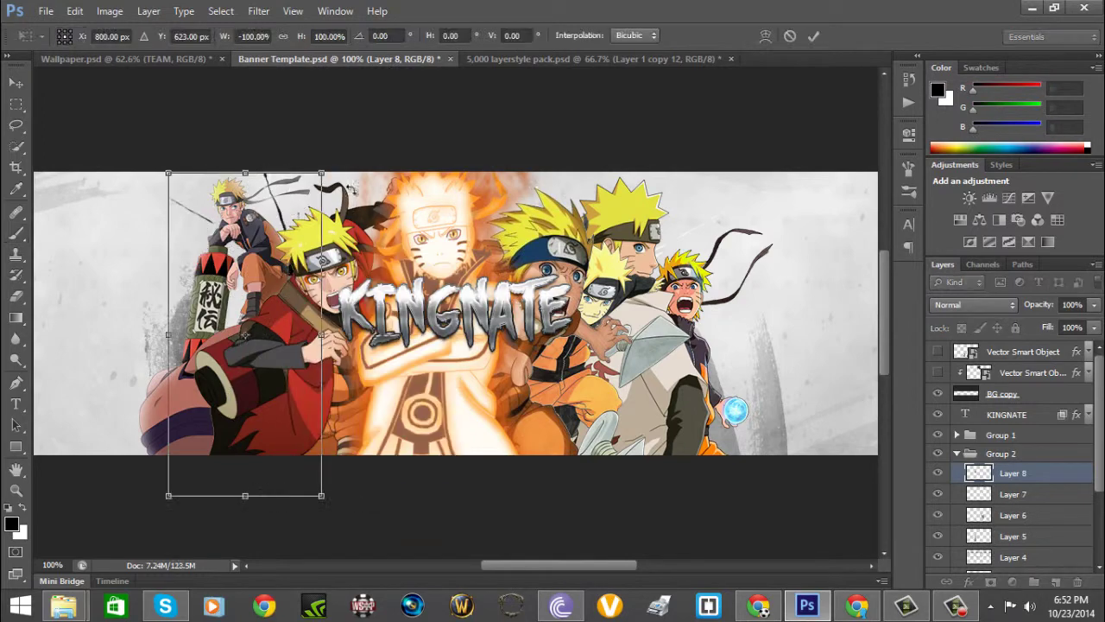
left_click(747, 298)
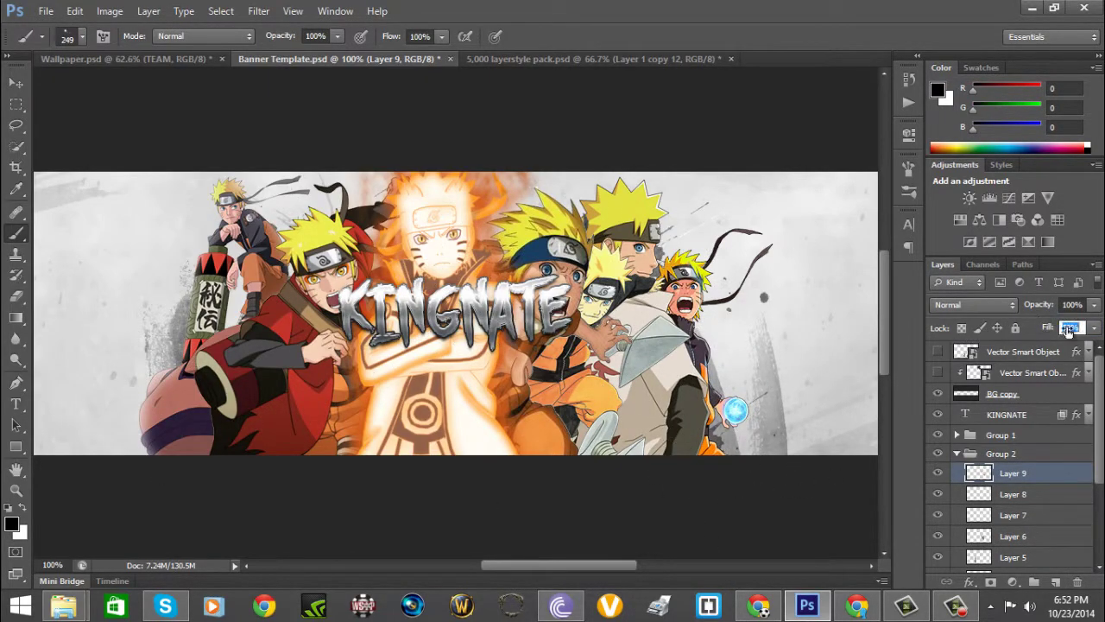
Step: Paint yellow splatter left of centre with a reduced 369 px splatter brush
key("ctrl+shift+alt+n")
left_click(74, 36)
double_click(147, 441)
key("b")
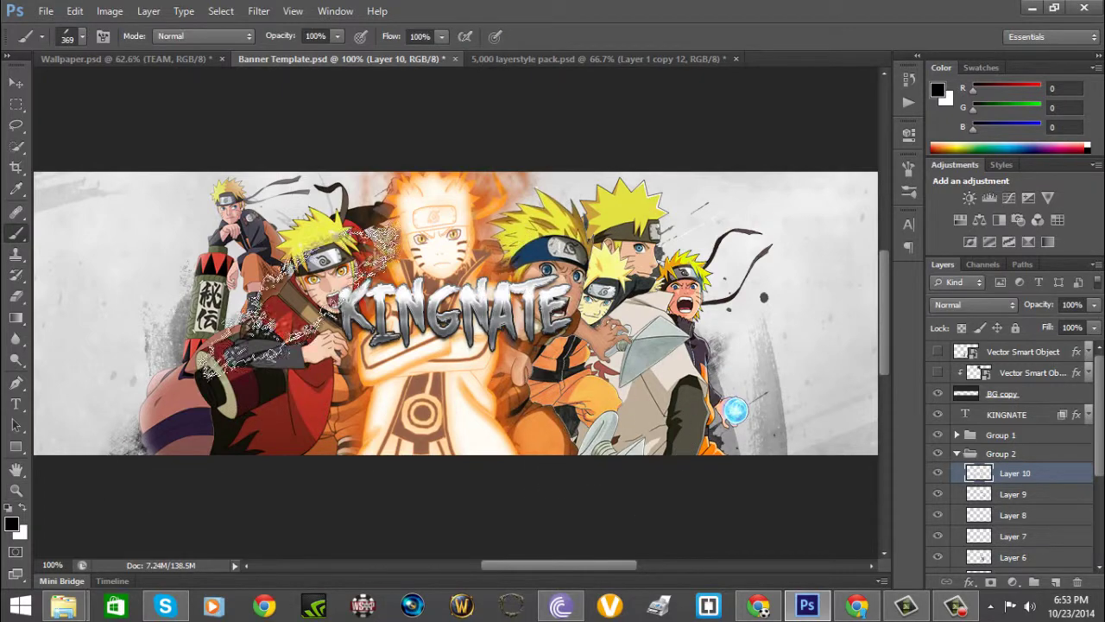
key("bracketleft")
key("bracketleft")
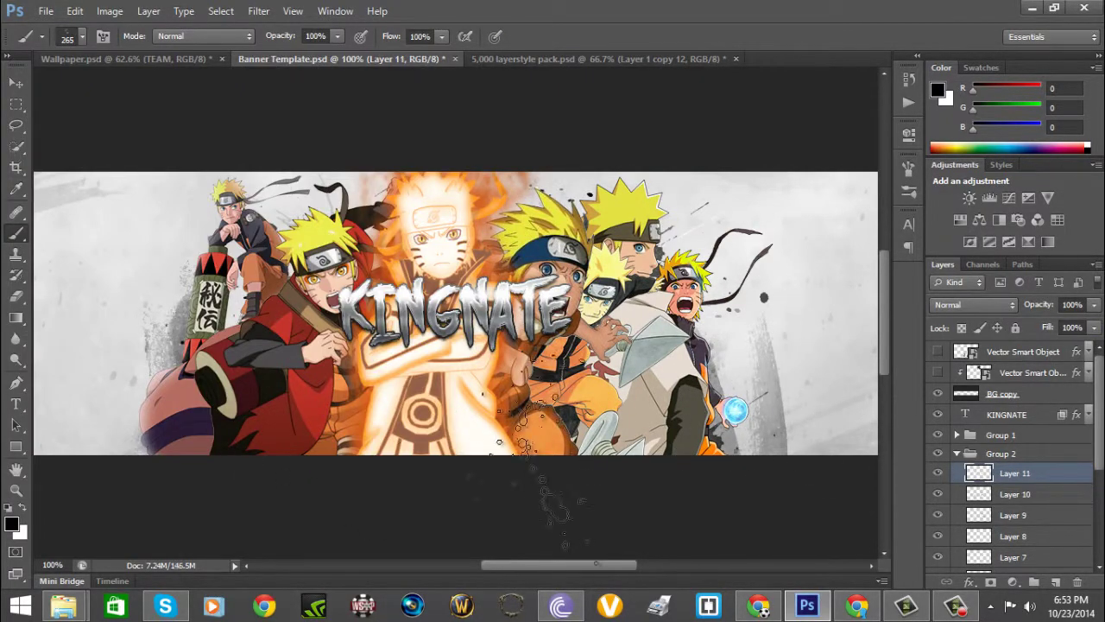
left_click(11, 523)
Step: Add new layers for orange splatter and bring up the foreground colour picker
left_click(997, 207)
key("ctrl+shift+alt+n")
left_click(173, 346)
Step: Set the foreground to orange and stamp orange splatter across the banner
left_click(12, 523)
left_click(790, 220)
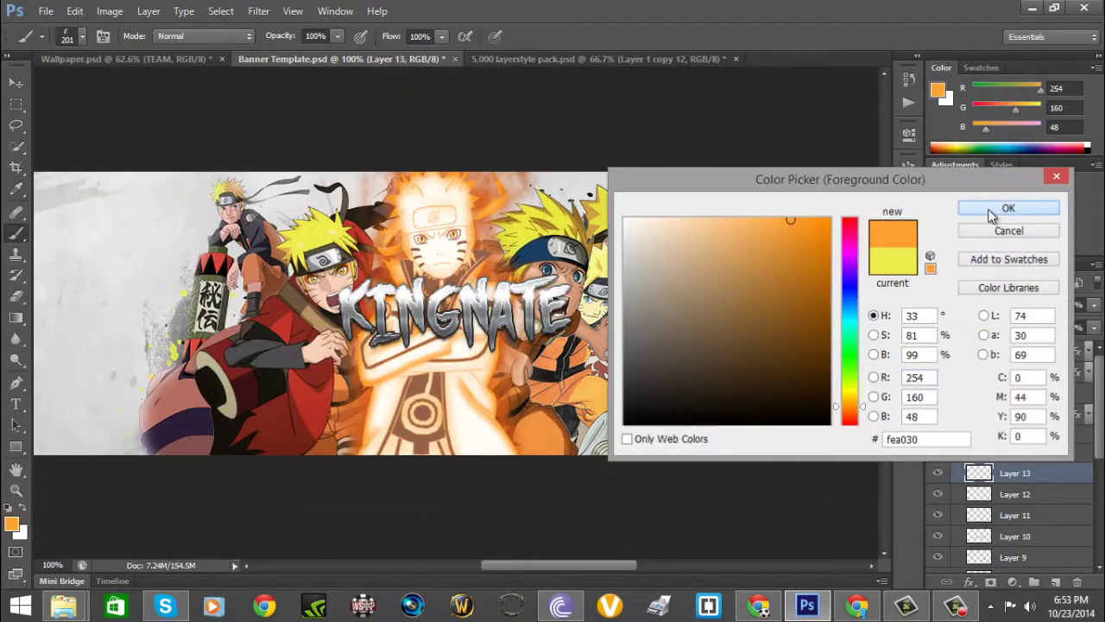
left_click(991, 215)
left_click(82, 36)
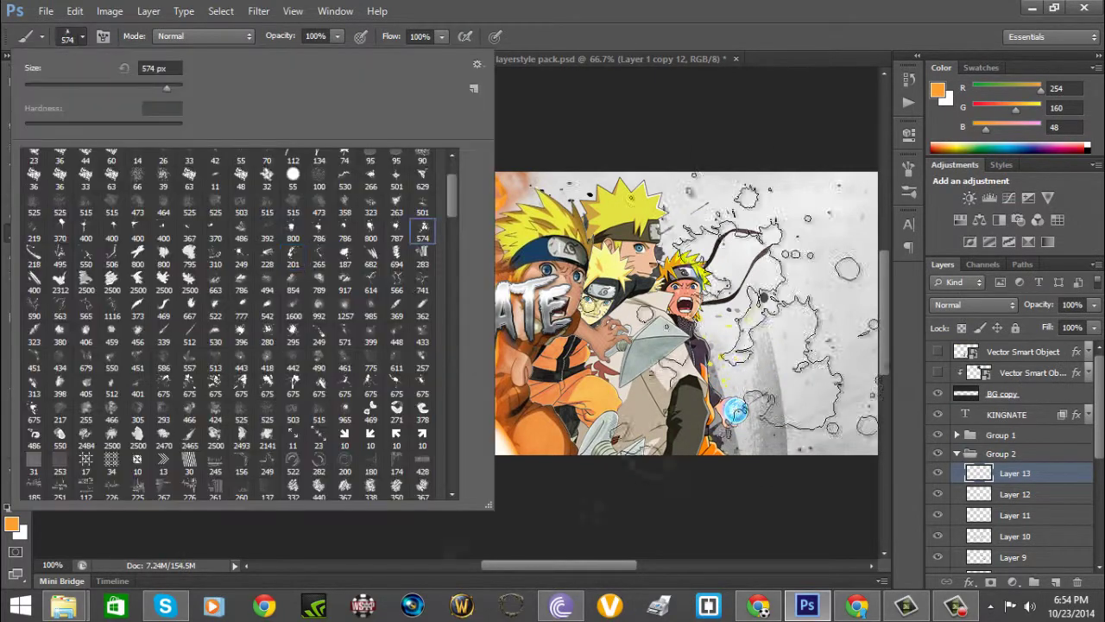
left_click(591, 462)
Step: Paint brighter orange splatter at the lower left with a 295 px brush at 25% fill
left_click(11, 524)
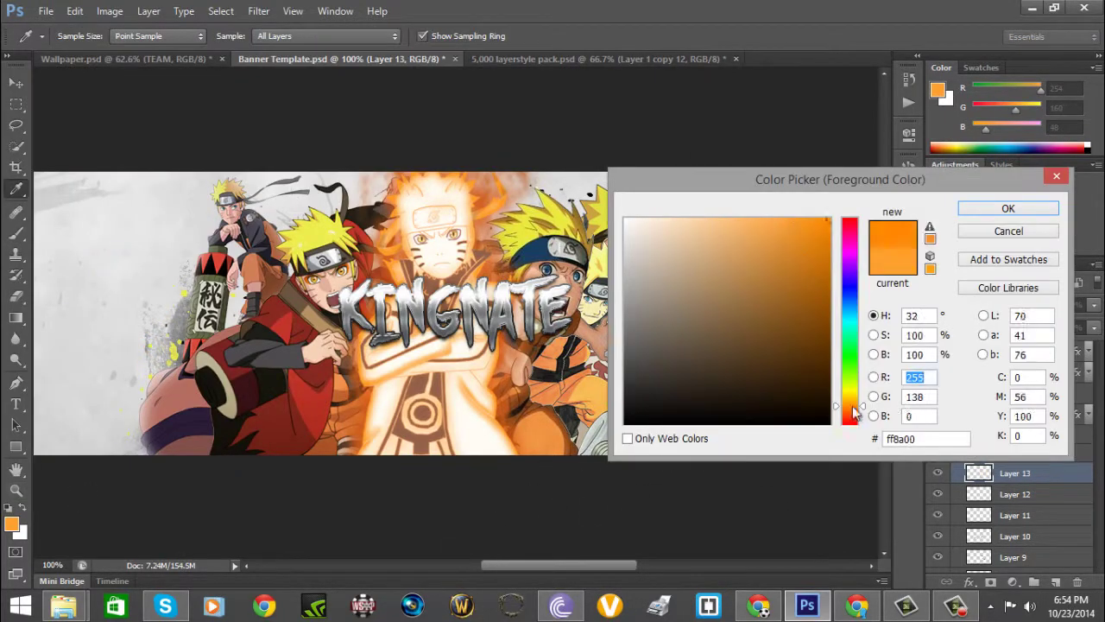
left_click(999, 208)
left_click(81, 36)
double_click(321, 227)
left_click_drag(1046, 327, 990, 345)
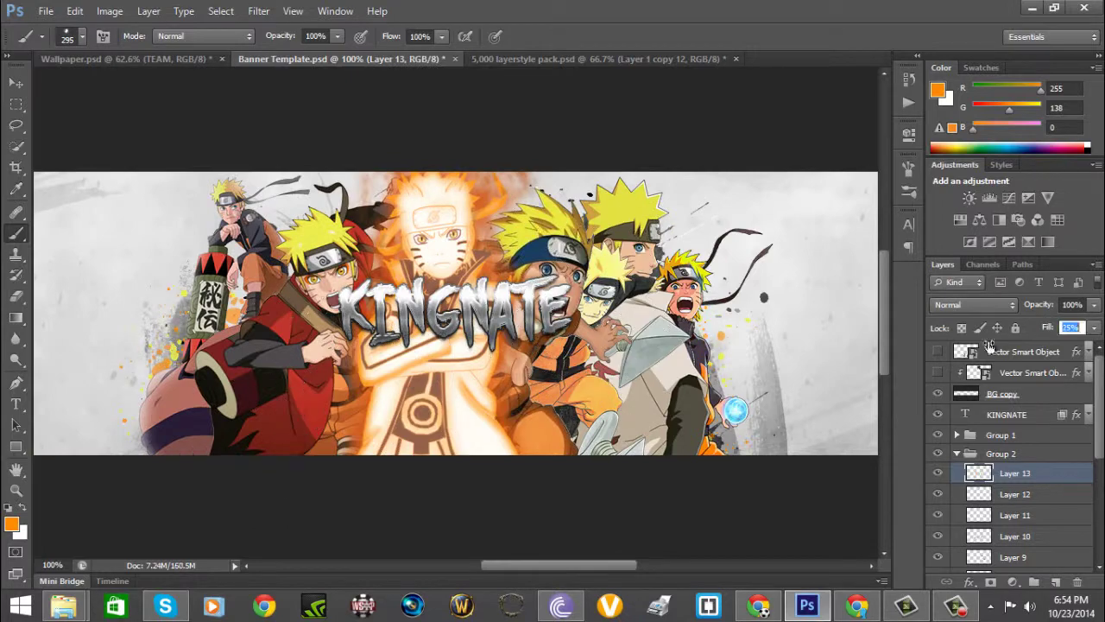
left_click(81, 36)
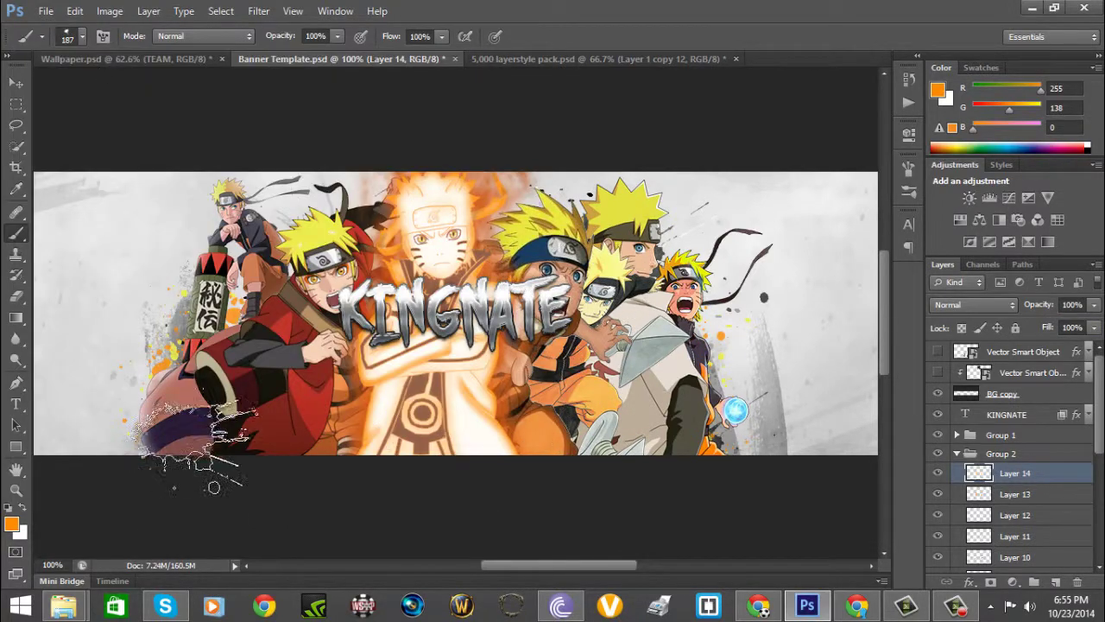
Step: Add a layer above Layer 14 and select the 338 px splatter brush
key("ctrl+shift+alt+n")
left_click(81, 36)
key("Return")
left_click(81, 36)
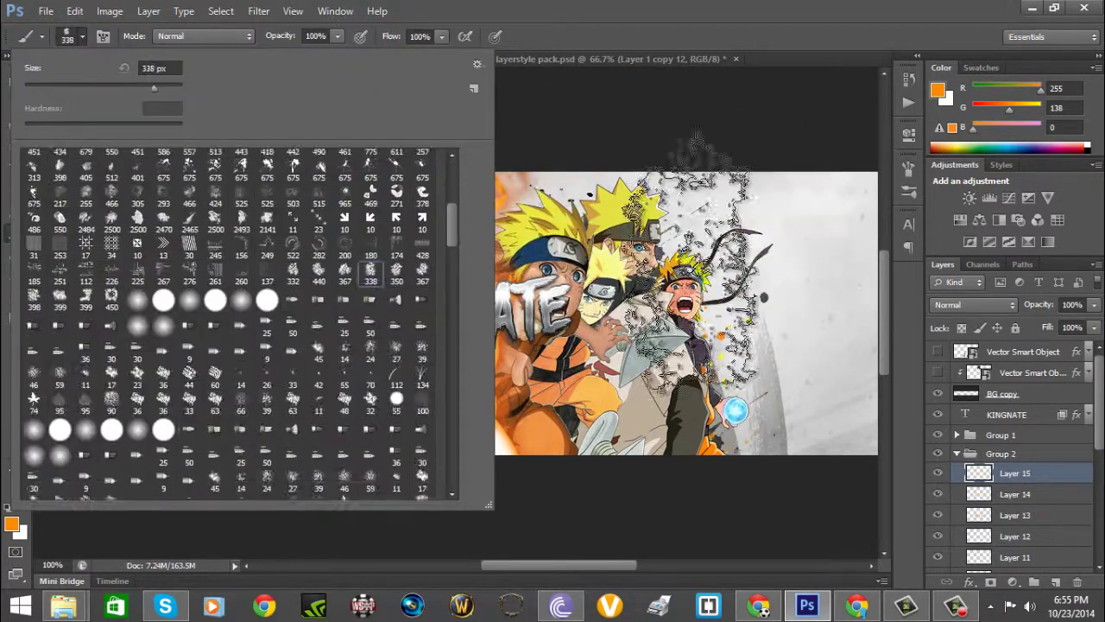
key("Return")
Step: Paint black splatter behind the characters at top-left and on the right side
left_click(81, 36)
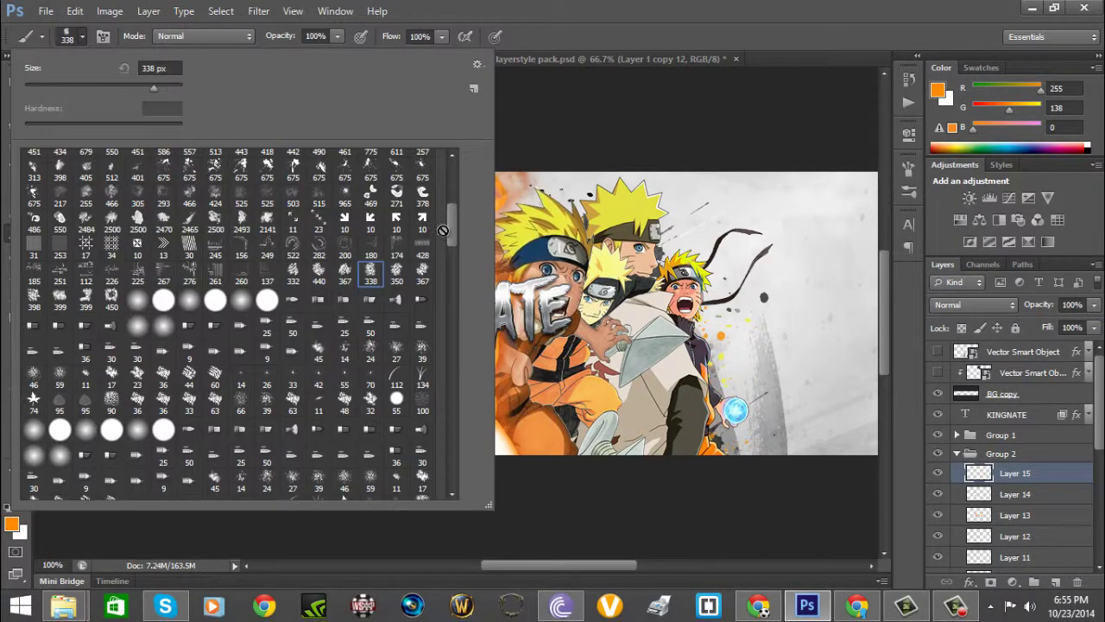
scroll(251, 285, "down", 5)
key("Return")
left_click(11, 524)
left_click(965, 216)
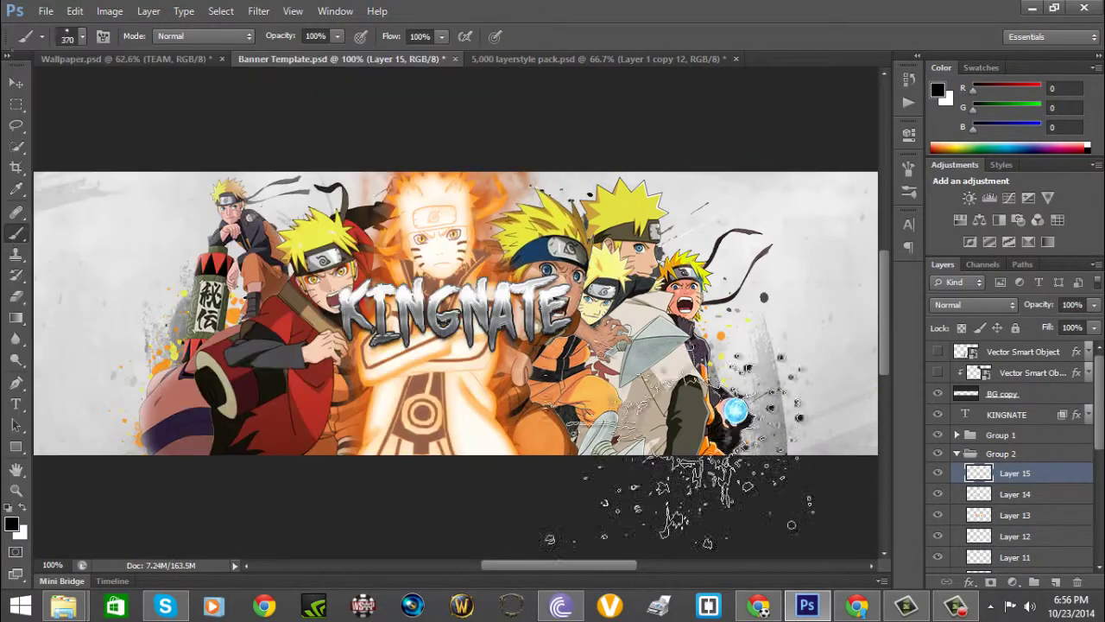
left_click(411, 372)
scroll(411, 371, "down", 3)
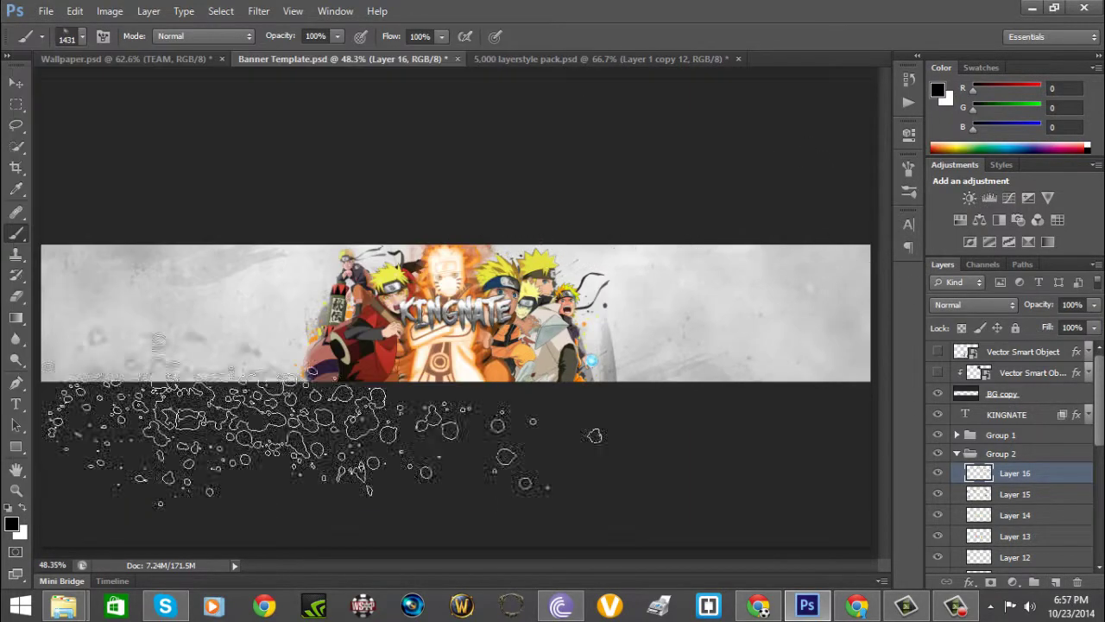
Step: Pick a huge 2500 px splatter brush for large black stamps
right_click(259, 415)
key("Return")
left_click(734, 345)
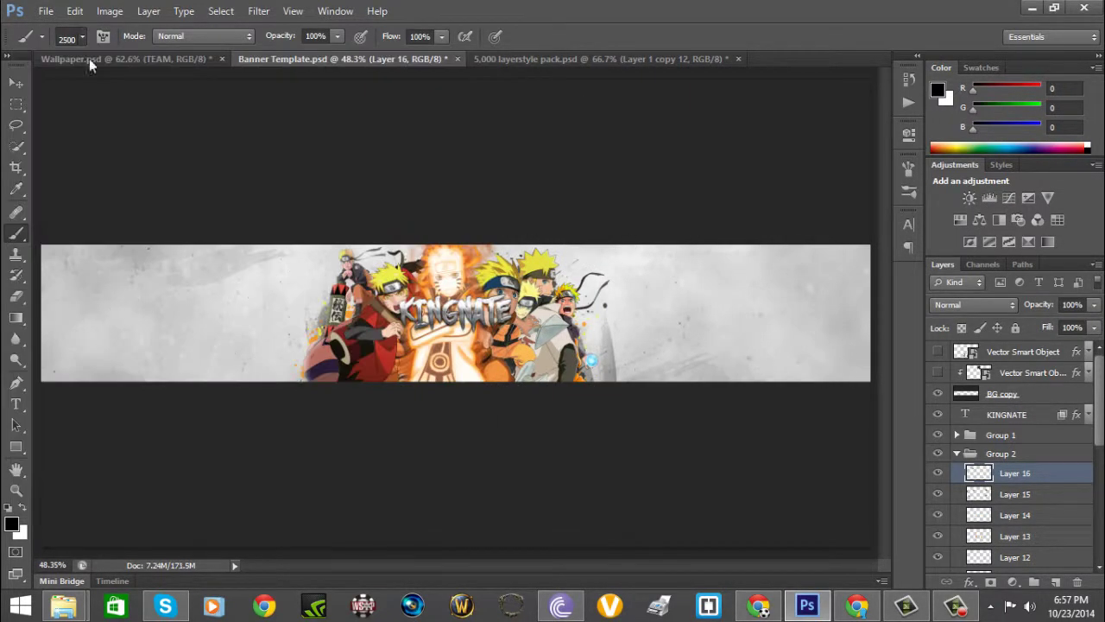
right_click(92, 87)
Step: Stamp black splatter across the right side with the 1548 px brush
key("Return")
left_click(440, 315)
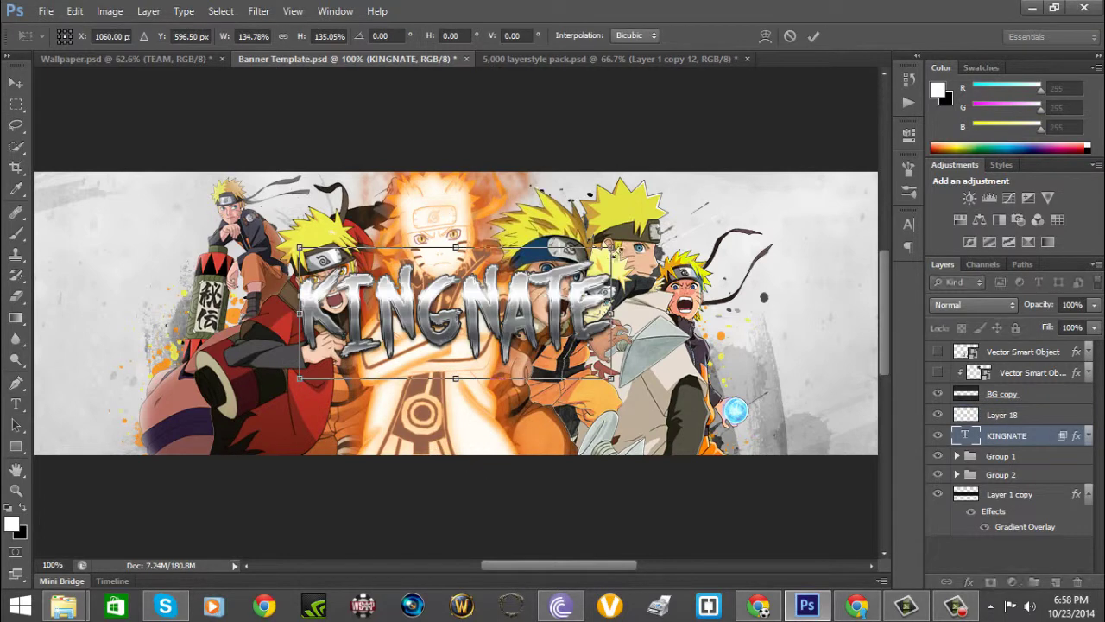
key("ctrl+shift+alt+n")
key("m")
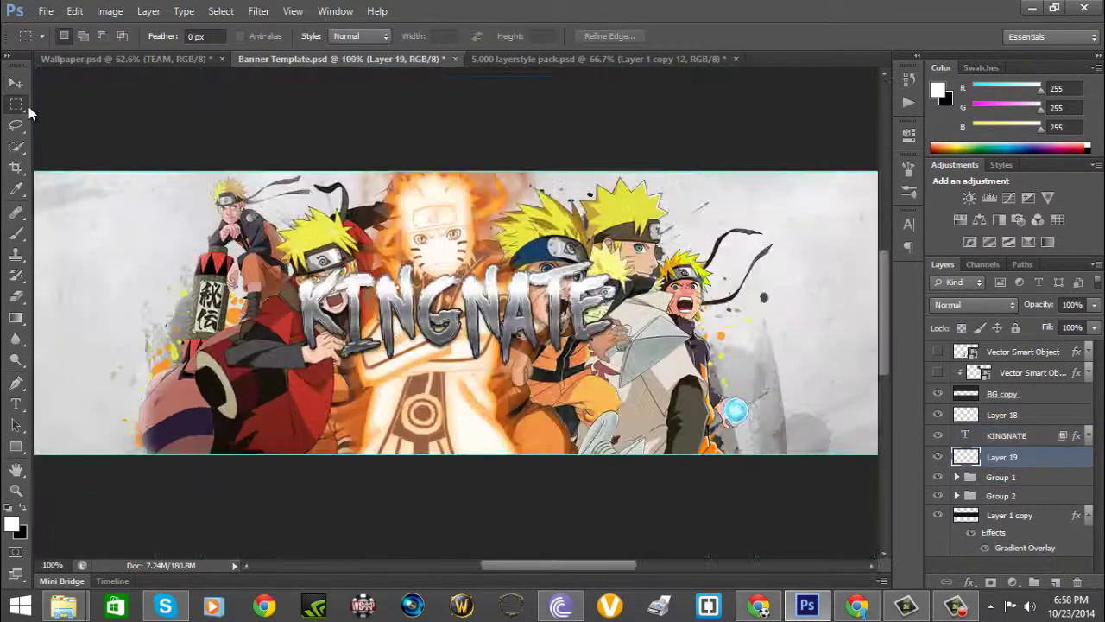
key("ctrl+0")
Step: Fill a thin black strip on a new layer and stretch the band downward
left_click_drag(35, 245, 750, 237)
key("alt+BackSpace")
key("ctrl+t")
key("ctrl+1")
left_click_drag(523, 186, 518, 442)
Step: Duplicate the band for the bottom edge and set both bands to 15% fill
key("ctrl+j")
type("15")
key("ctrl+0")
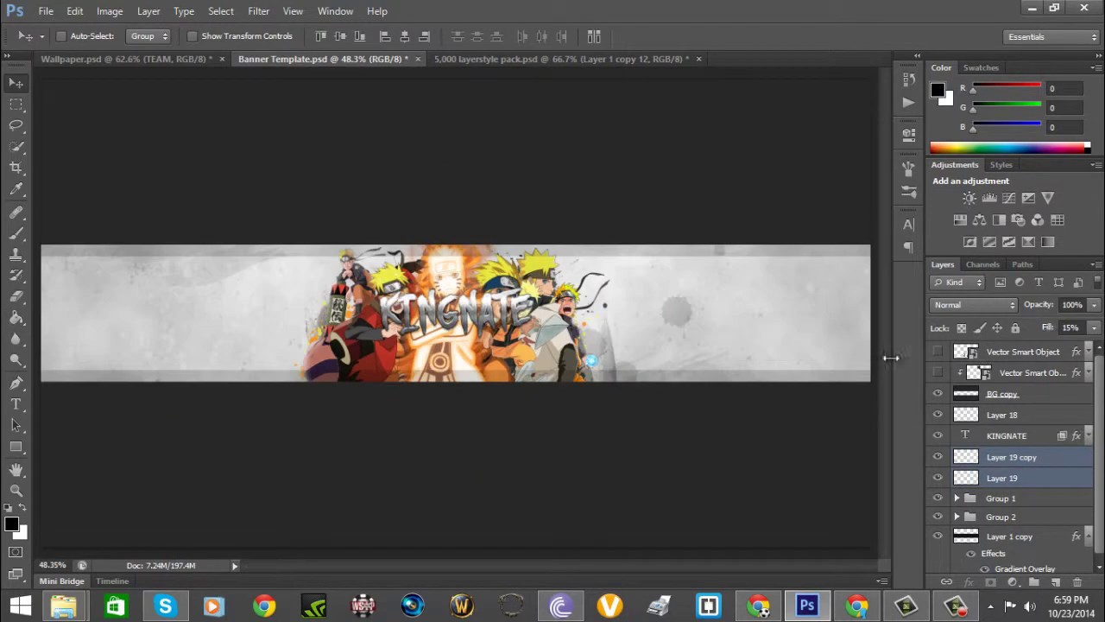
Step: Fill a banner-wide selection black on a new layer and lower its fill to faint
left_click_drag(366, 340, 752, 308)
key("ctrl+shift+alt+n")
key("alt+BackSpace")
key("v")
key("ctrl+1")
type("18")
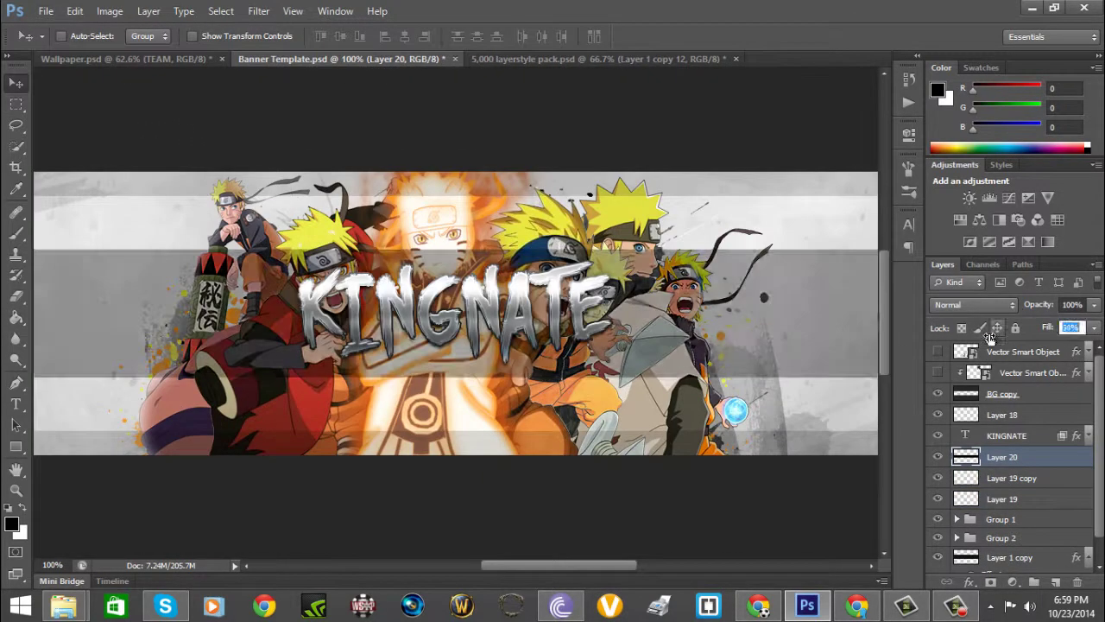
type("3")
key("ctrl+0")
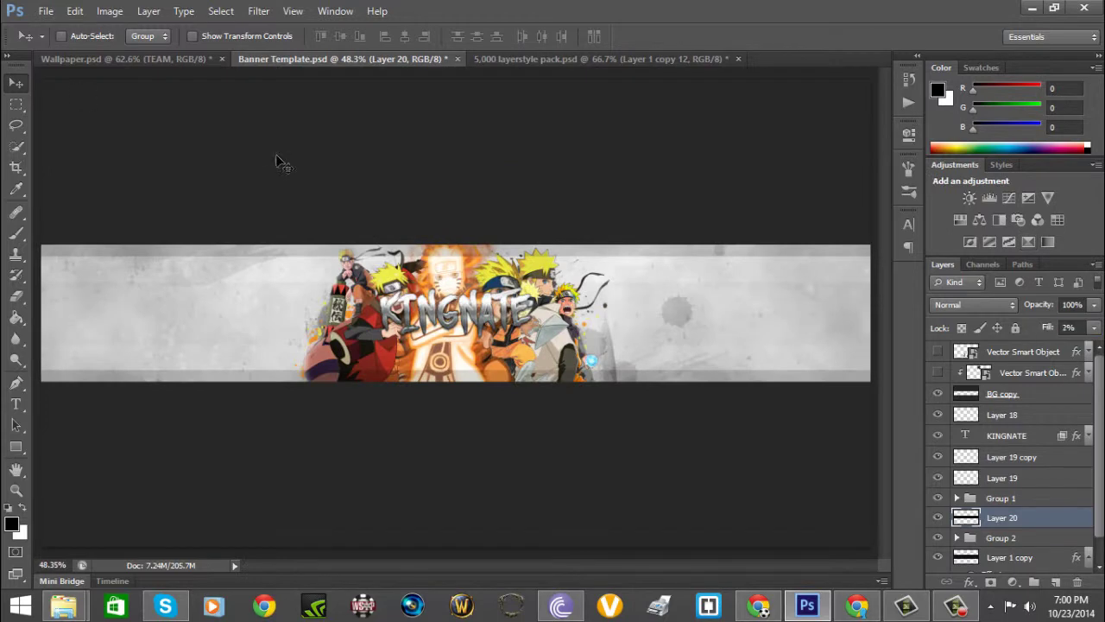
key("ctrl+1")
Step: Group Layer 18 and add two Gradient Map adjustments at low fill (15 and 5)
key("ctrl+g")
left_click(1013, 581)
left_click(987, 558)
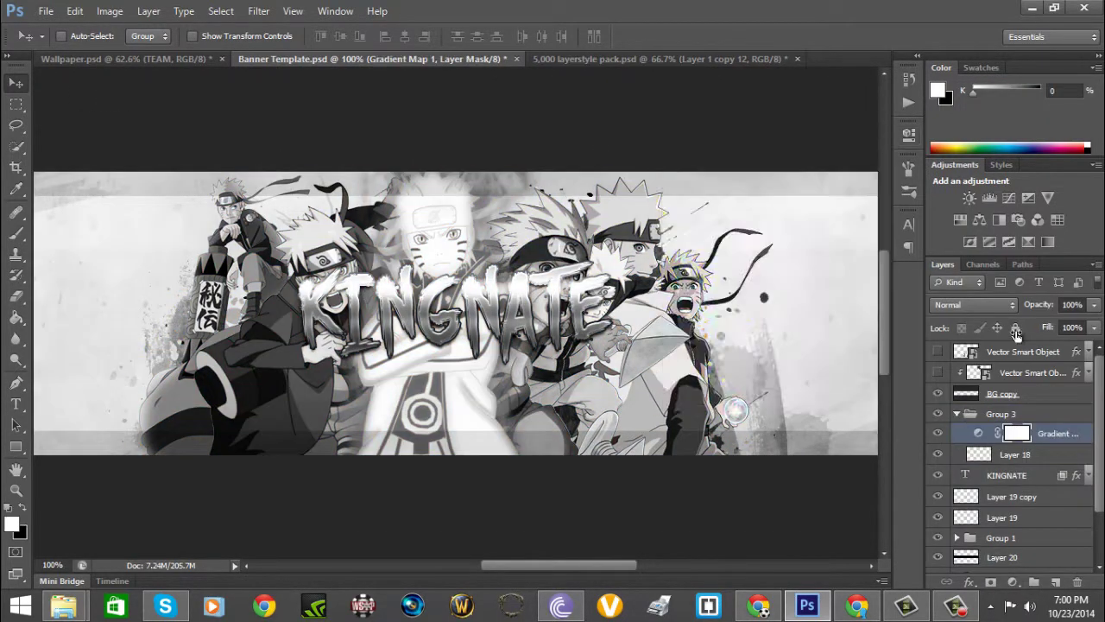
type("15")
left_click(1029, 242)
type("5")
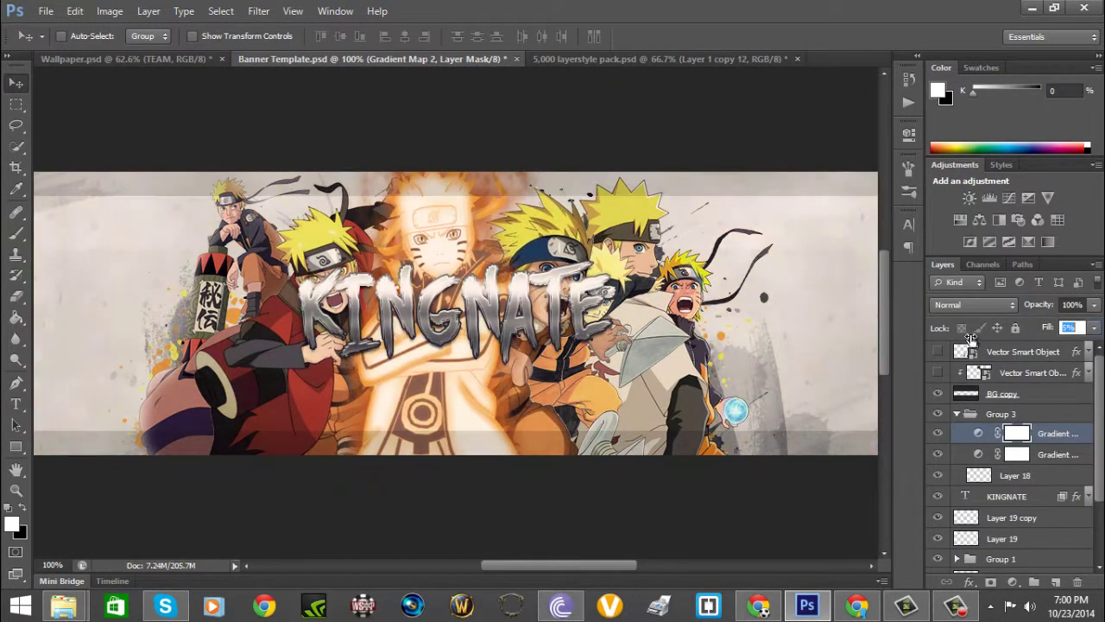
Step: Add a Curves layer and a Vibrance layer with vibrance +5 and saturation +2
left_click(1013, 581)
left_click(987, 314)
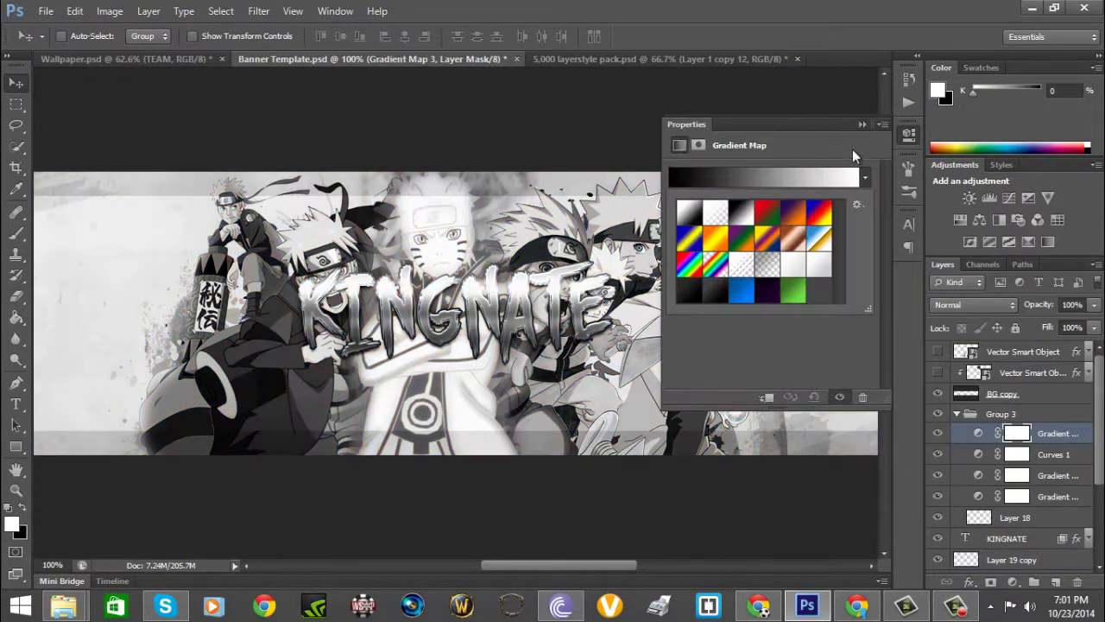
left_click(1013, 582)
left_click(994, 357)
left_click_drag(770, 188, 757, 188)
left_click_drag(770, 222, 761, 223)
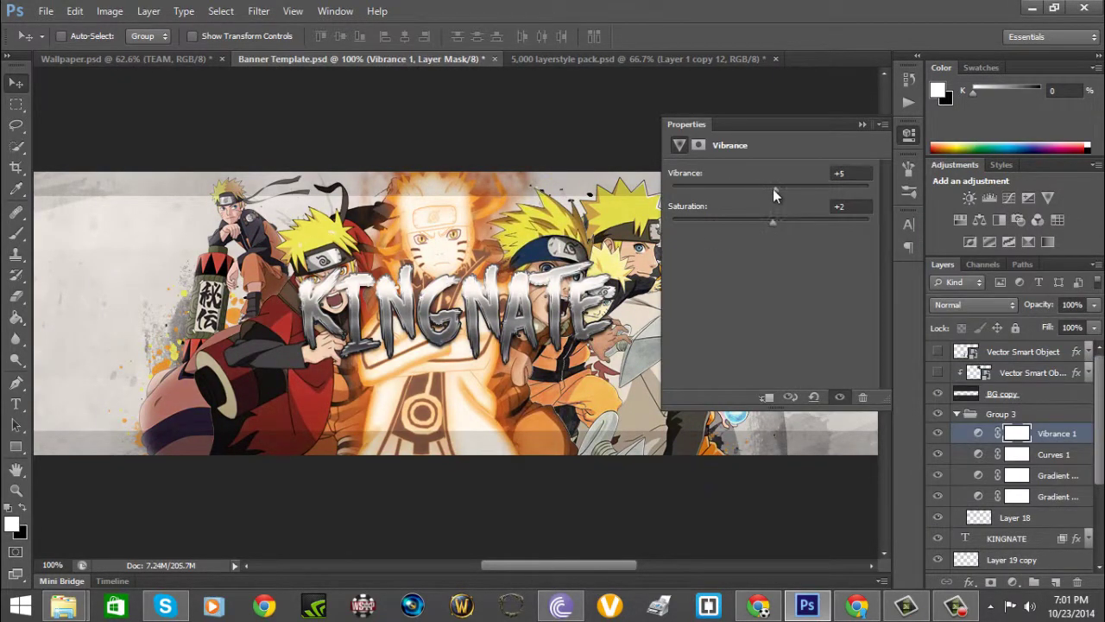
left_click(937, 434)
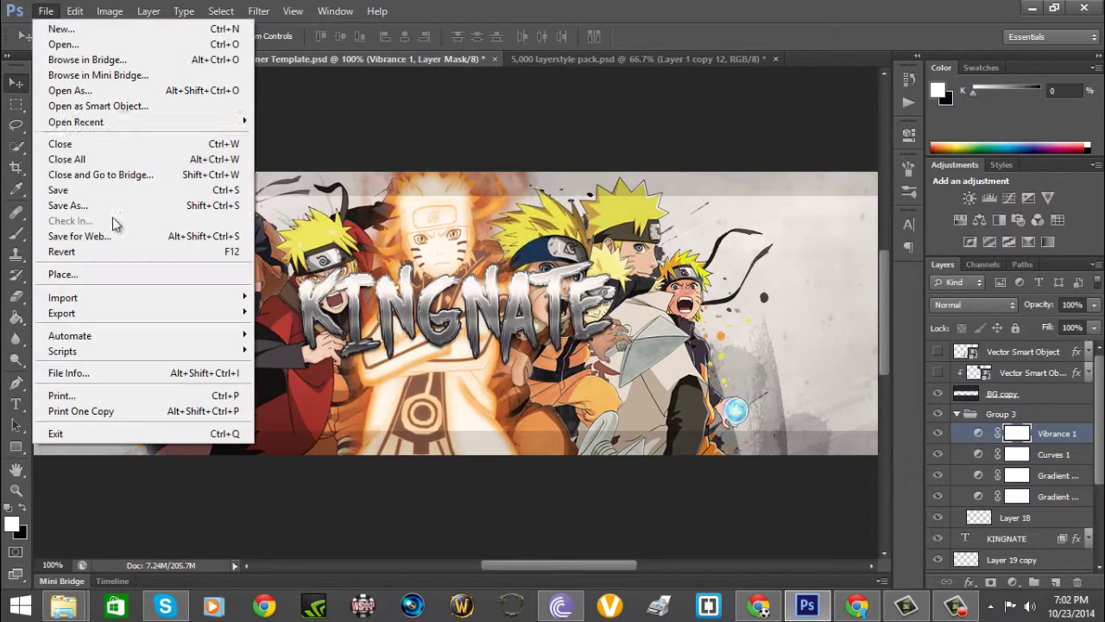
Step: Place the logo at the banner's bottom centre and give it a layer style
key("Return")
left_click_drag(1037, 352, 1067, 397)
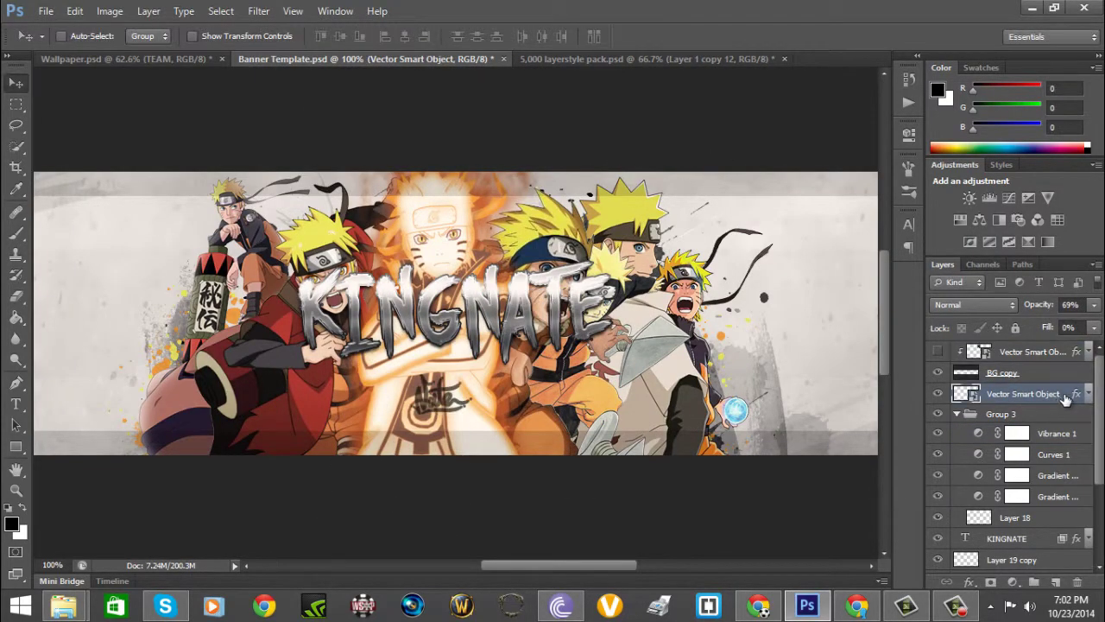
double_click(1064, 393)
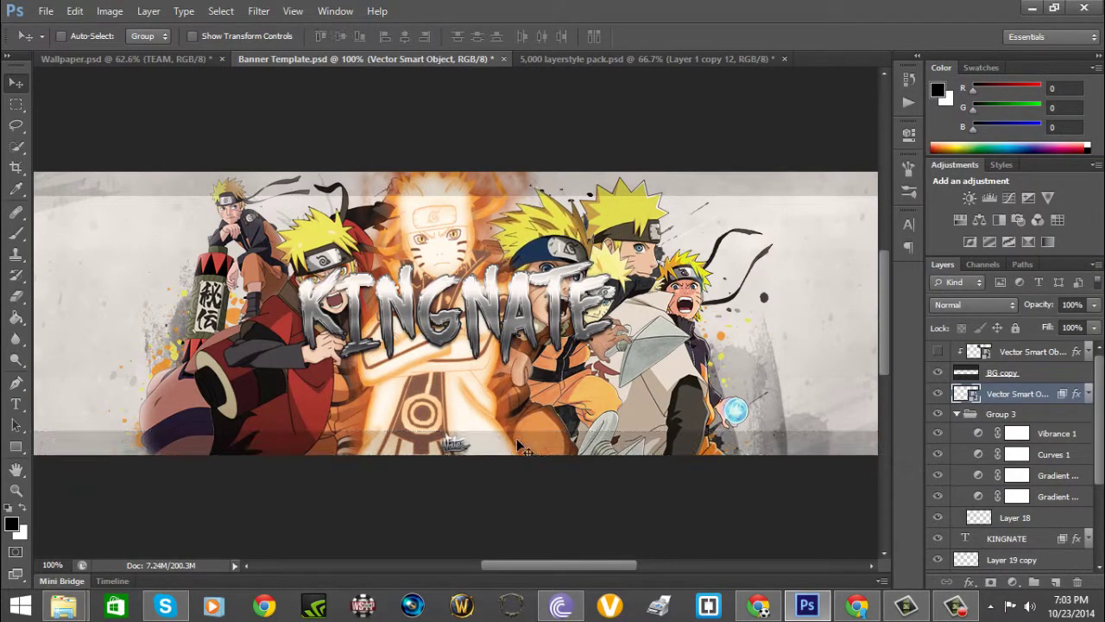
Step: Group Layer 19 and Layer 19 copy and merge them into a Group 4 layer
left_click(957, 414)
left_click(1012, 455)
left_click(1001, 475, "shift")
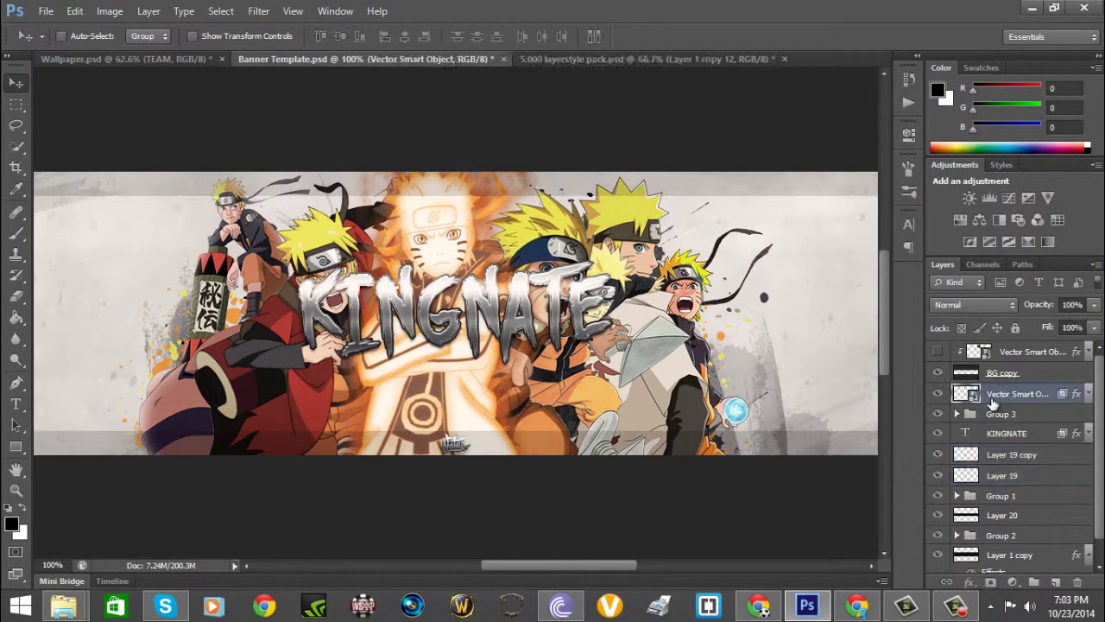
key("ctrl+g")
key("ctrl+e")
key("ctrl+0")
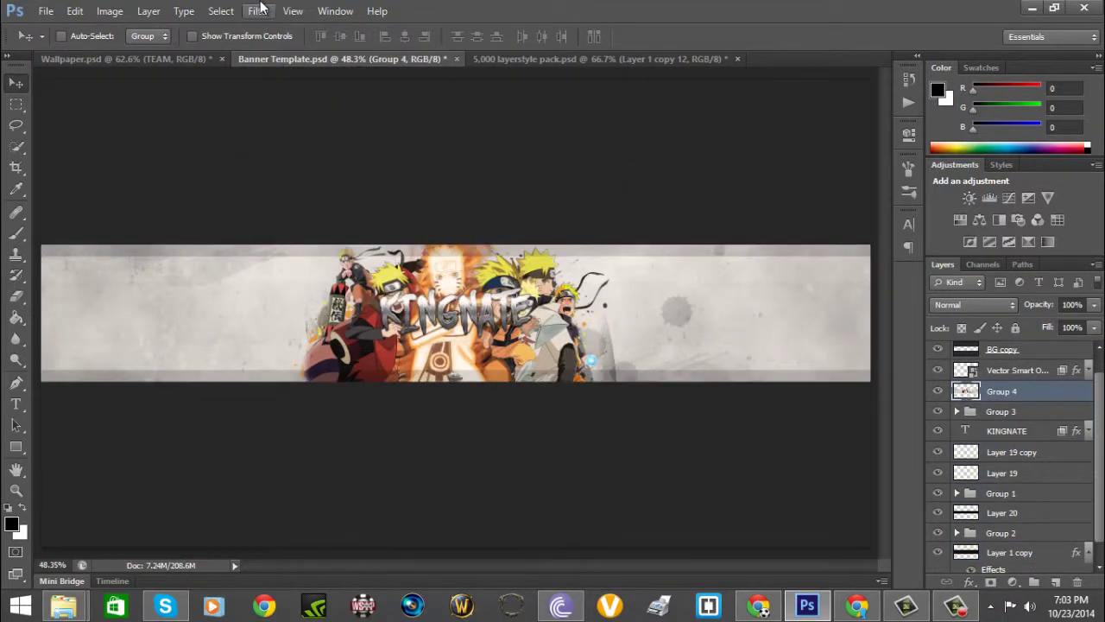
Step: Add a new clouds layer blended in Difference mode at reduced opacity
key("ctrl+shift+alt+n")
key("ctrl+f")
key("0")
key("8")
left_click(974, 304)
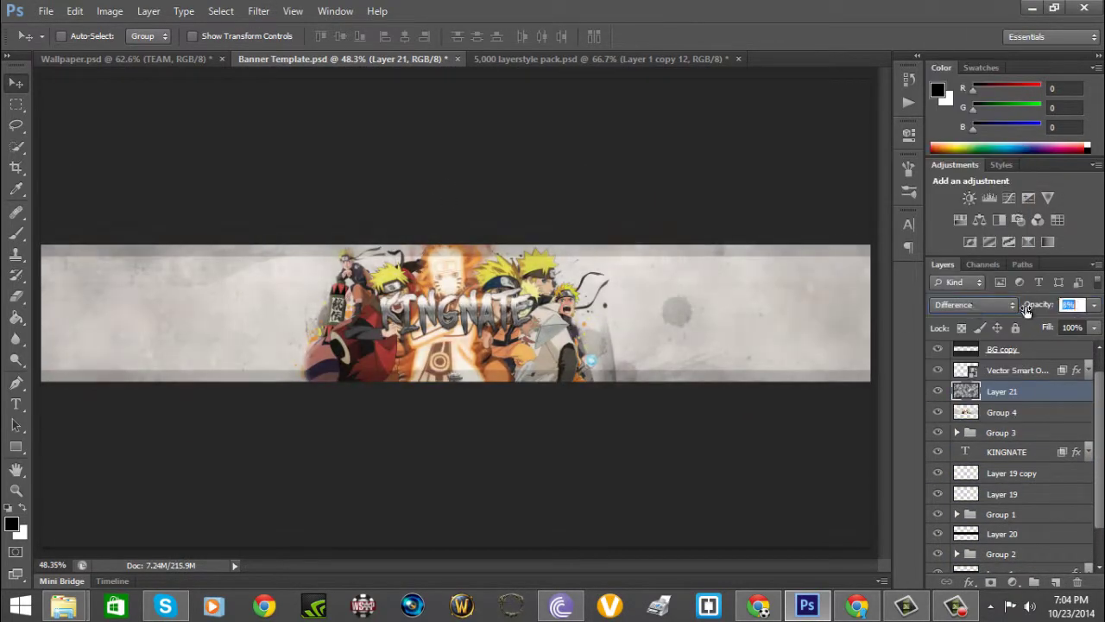
key("ctrl+1")
Step: Turn a Group 4 copy into an inverted mosaic-edge grid with Black & White, blended in Color Dodge
key("ctrl+alt+f")
key("Return")
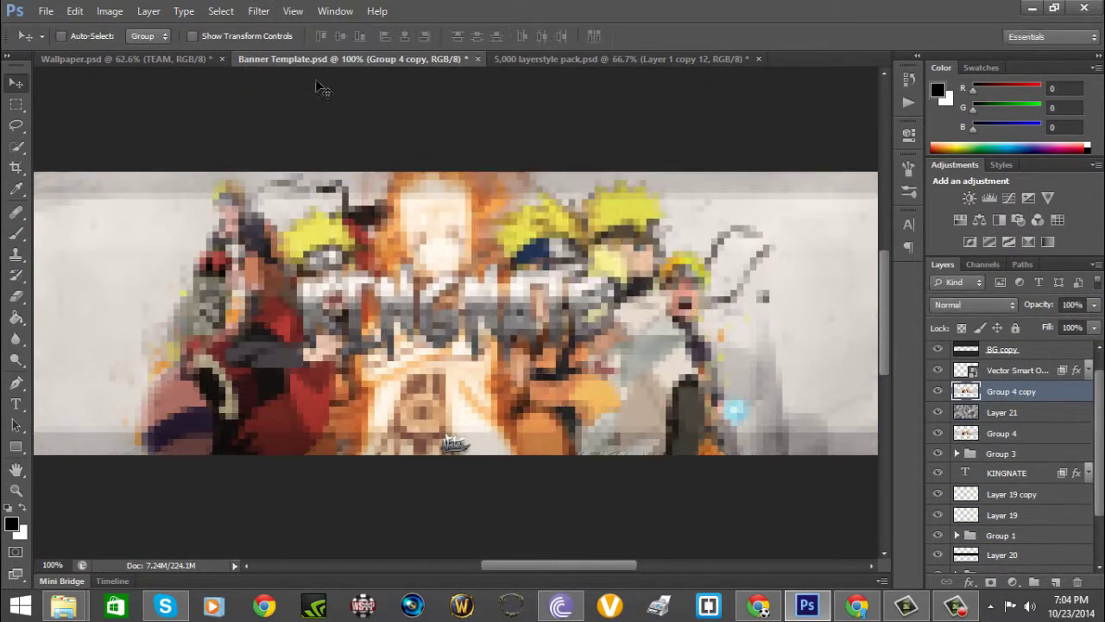
key("ctrl+f")
key("ctrl+i")
left_click(1013, 581)
left_click(981, 421)
key("shift+alt+d")
key("ctrl+0")
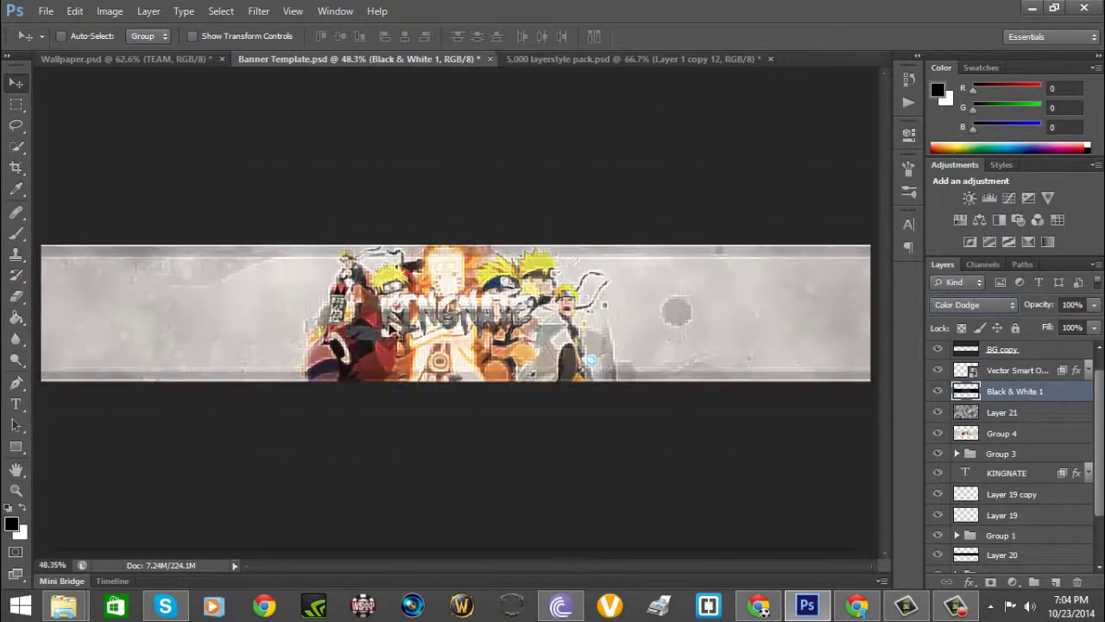
Step: Erase the pixel grid off the left and right characters with a soft eraser
right_click(16, 296)
left_click(86, 291)
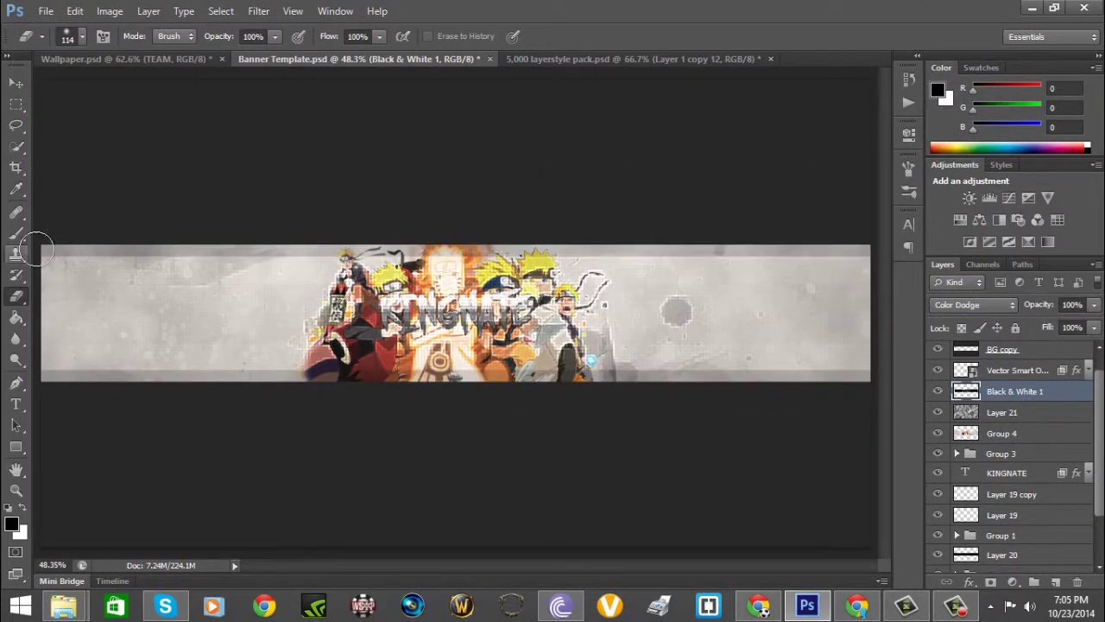
key("ctrl+1")
left_click_drag(276, 165, 263, 235)
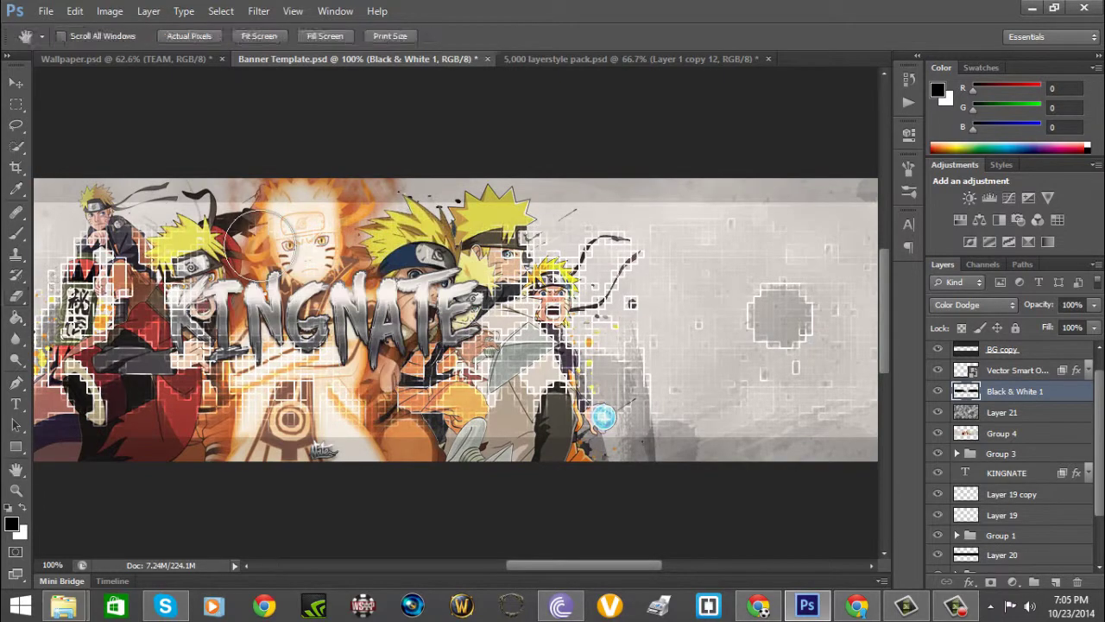
left_click_drag(82, 296, 385, 239)
left_click_drag(354, 332, 618, 309)
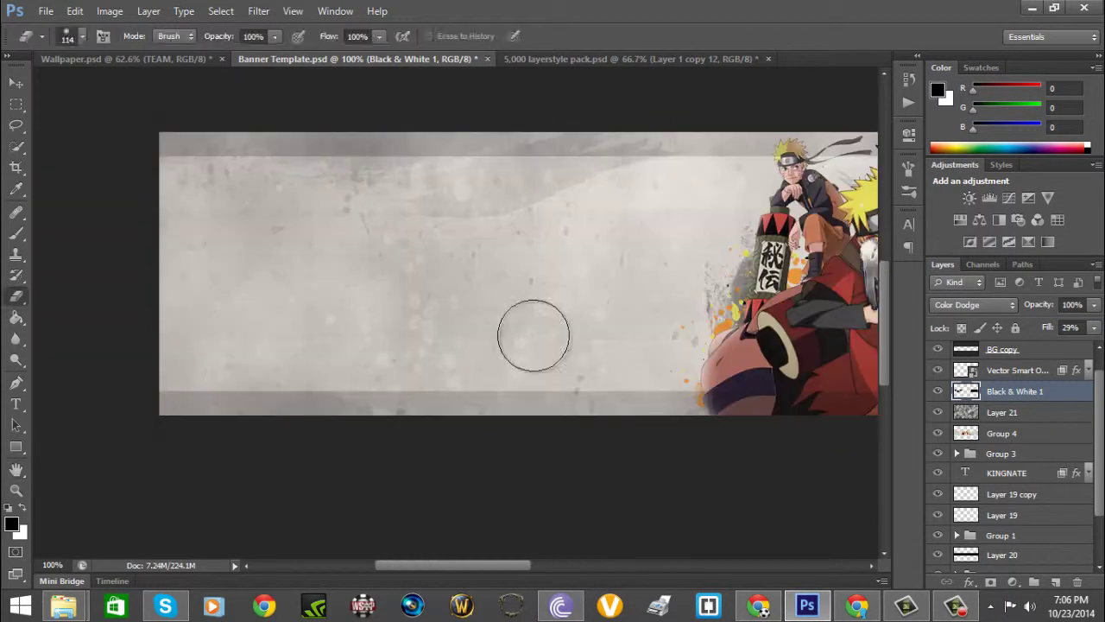
left_click_drag(531, 333, 843, 300)
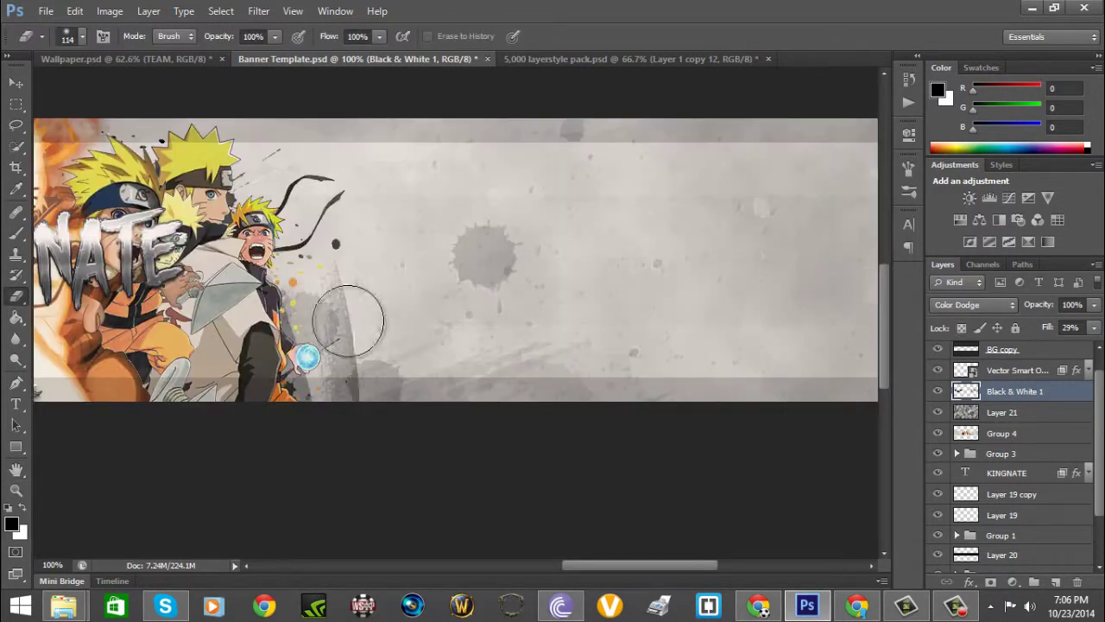
left_click_drag(348, 321, 408, 334)
Step: Duplicate the merged Group 4 layer and fit the banner on screen
left_click(1002, 432)
key("ctrl+j")
key("ctrl+0")
Step: Apply a Noise filter from the Filter menu to the Group 4 copy layer
left_click(258, 11)
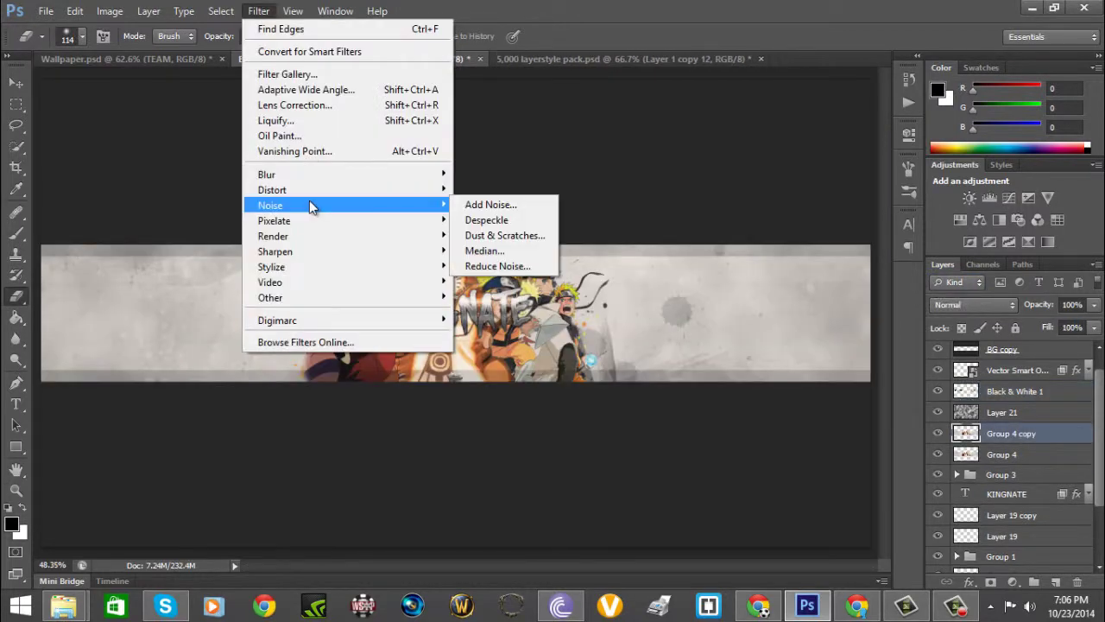
left_click(499, 268)
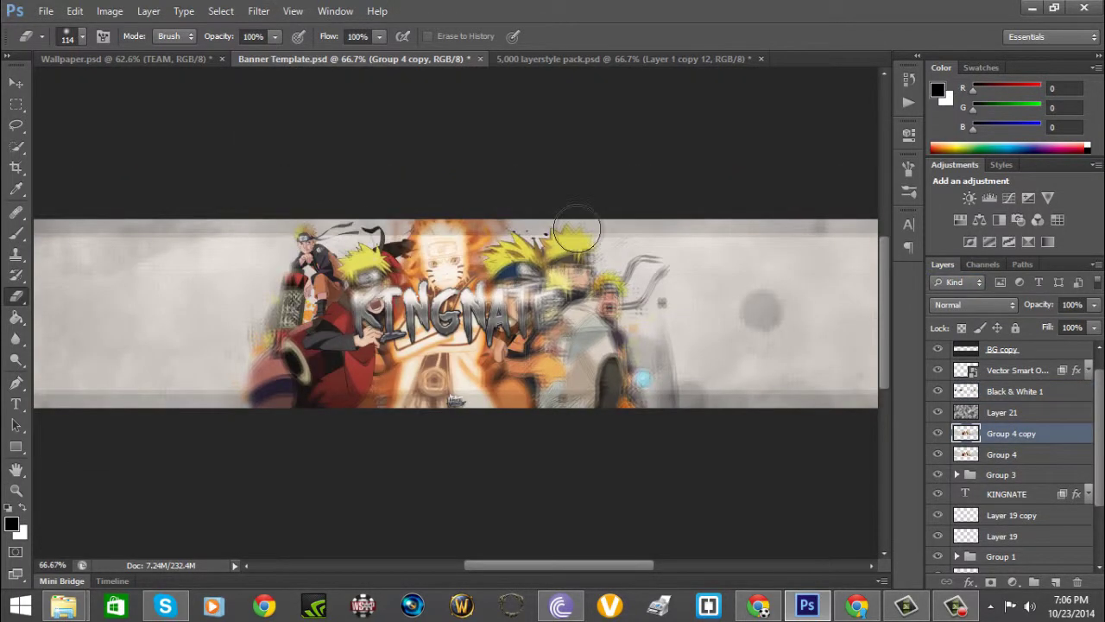